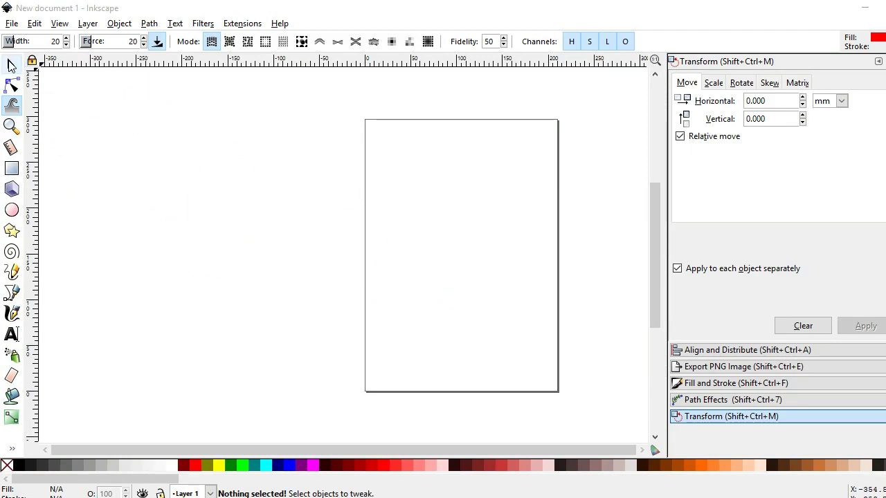
Draw a circle on the page with the Ellipse tool, holding Ctrl
click(10, 63)
click(105, 187)
click(11, 209)
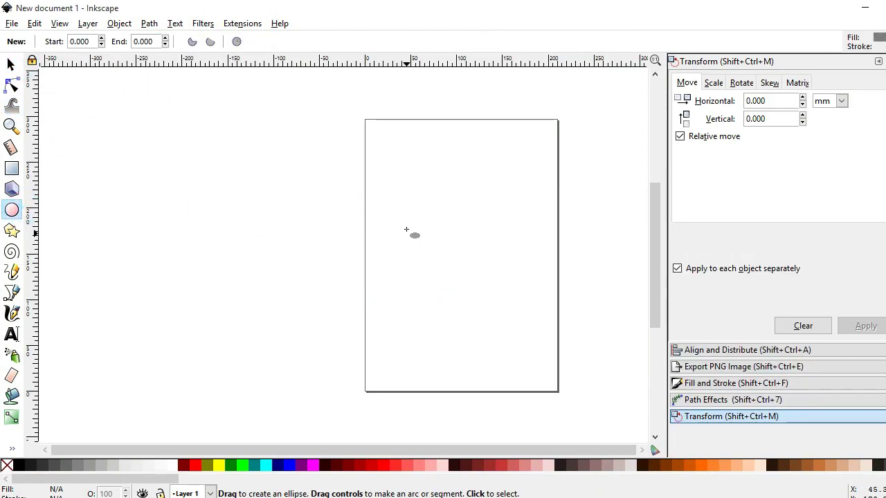
drag(399, 188, 520, 307)
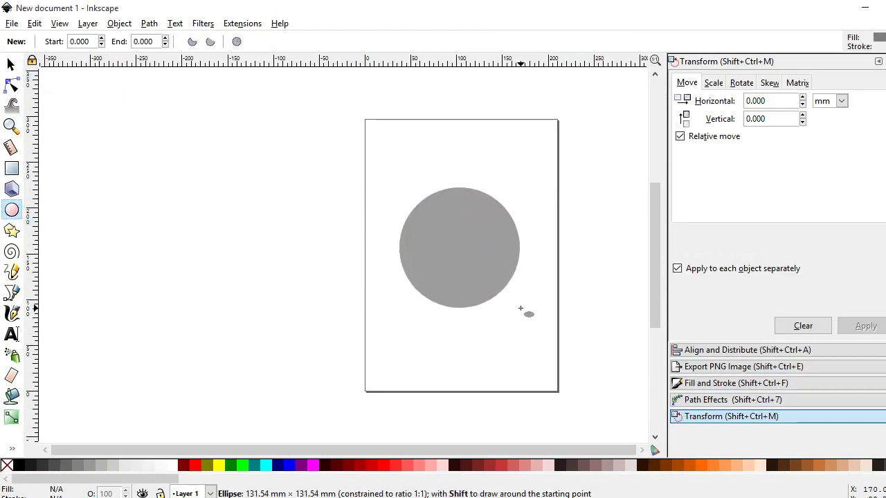
Move the circle toward the top, shrink it to about 103 mm across, and remove its fill
click(10, 63)
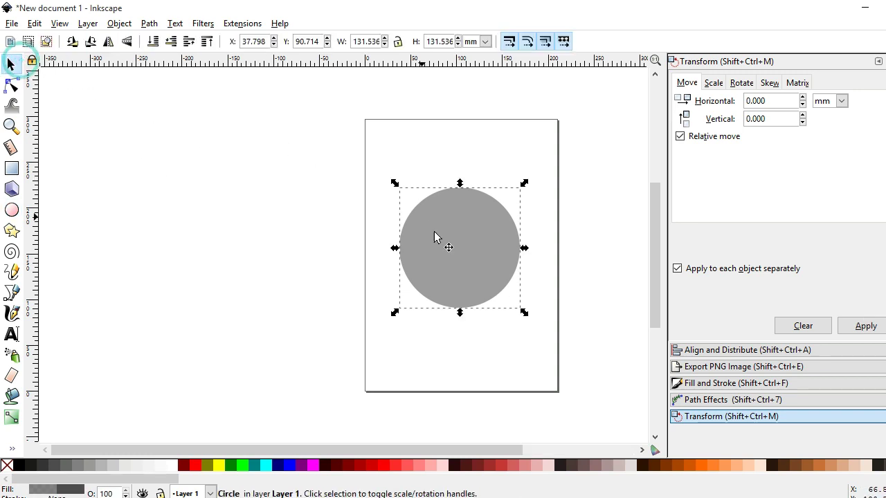
drag(452, 239, 439, 197)
click(511, 266)
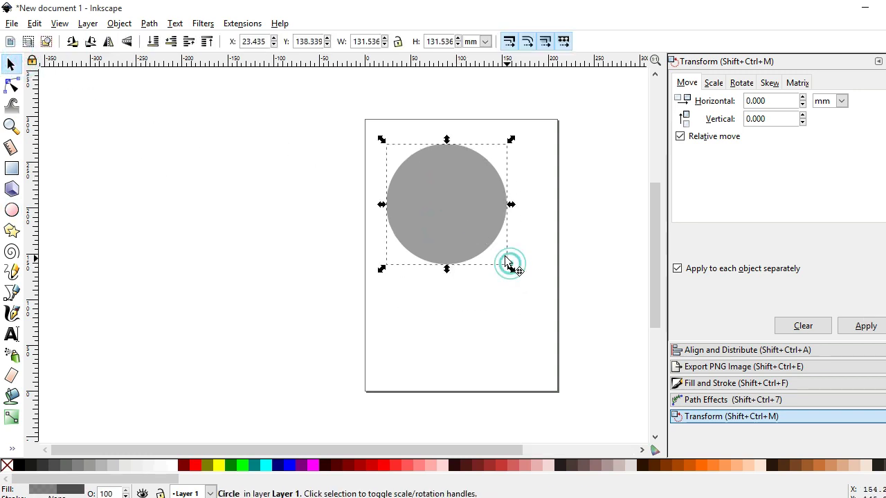
drag(515, 270, 501, 259)
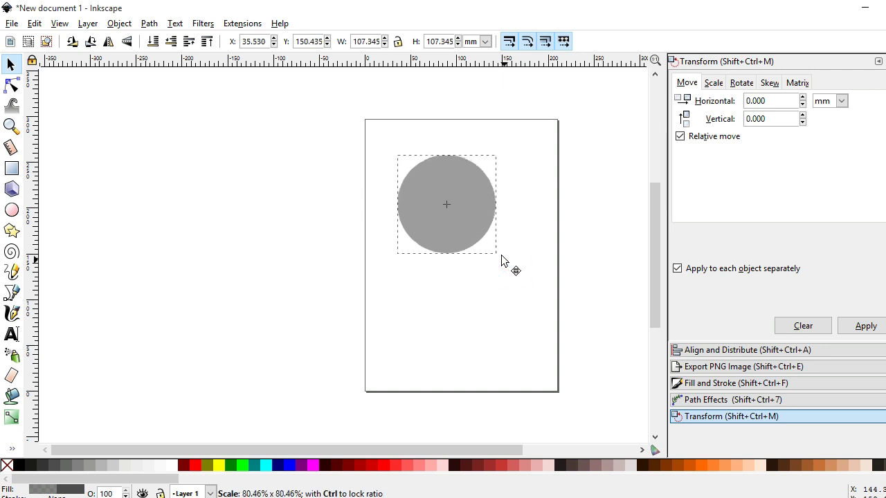
click(6, 465)
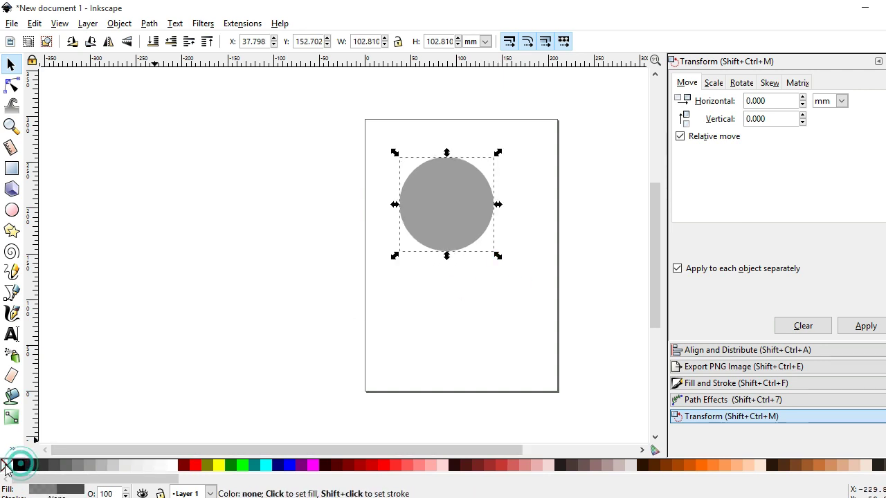
Give the circle a flat black 5 mm stroke and scale it to about 52 mm wide
click(717, 383)
click(727, 83)
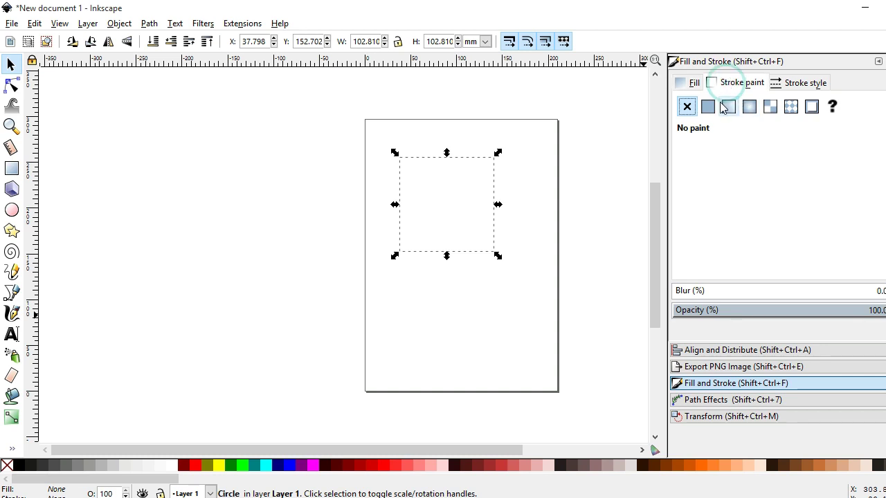
click(707, 106)
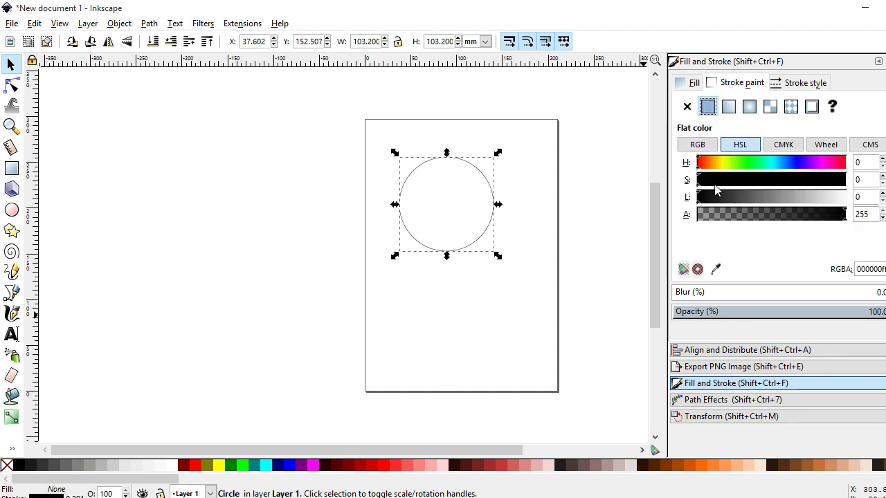
click(805, 83)
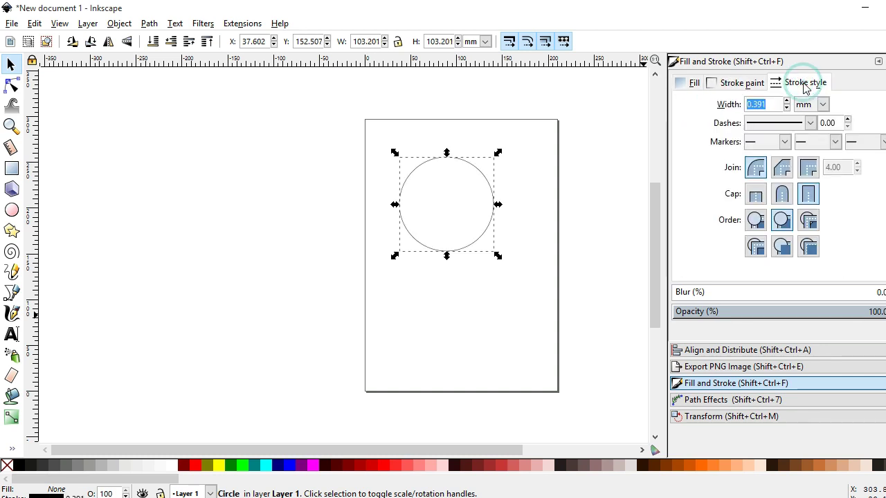
drag(766, 105, 719, 114)
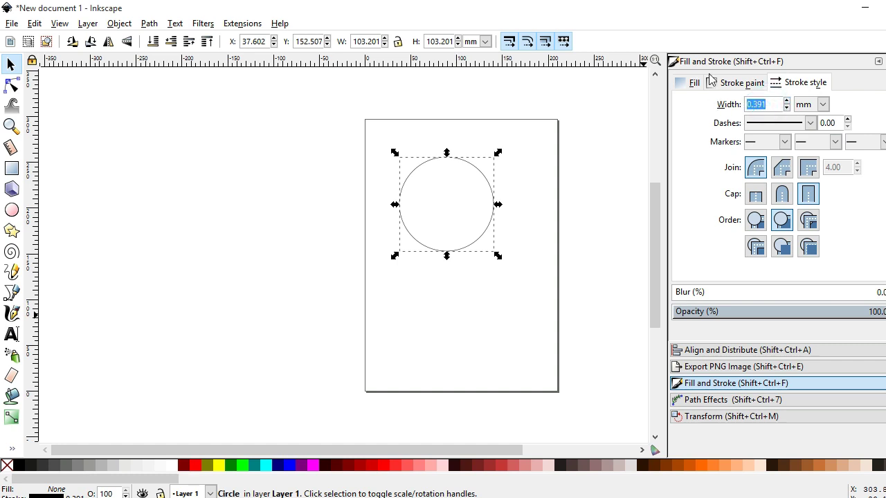
text(5)
key(Return)
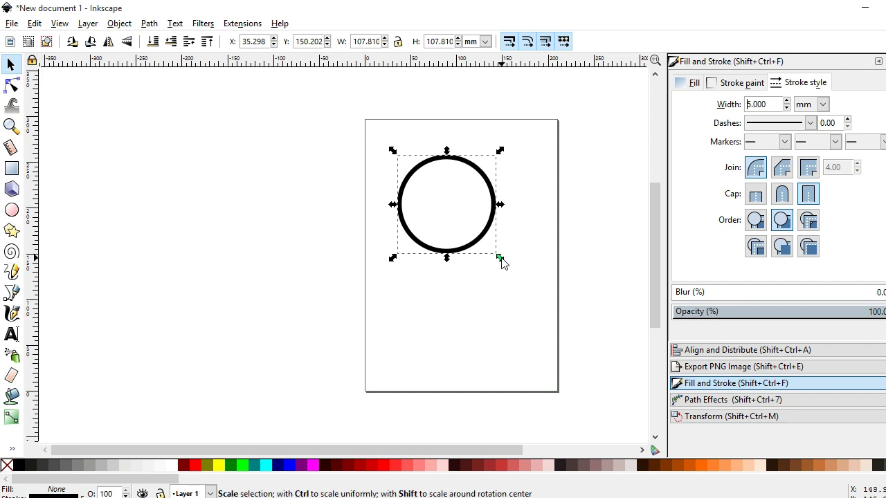
drag(500, 258, 470, 250)
click(466, 258)
Zoom in on the circle and set its stroke width to 16 mm, undoing a 20 mm try
key(z)
drag(408, 164, 496, 263)
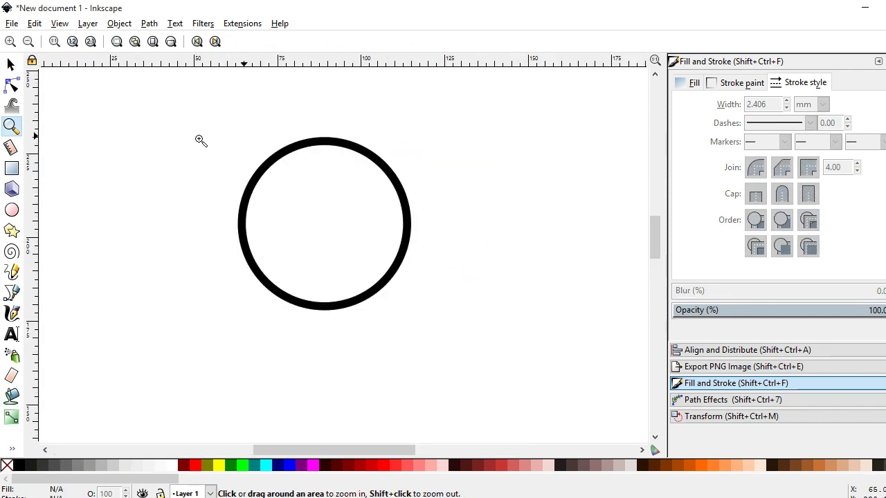
click(10, 64)
click(254, 179)
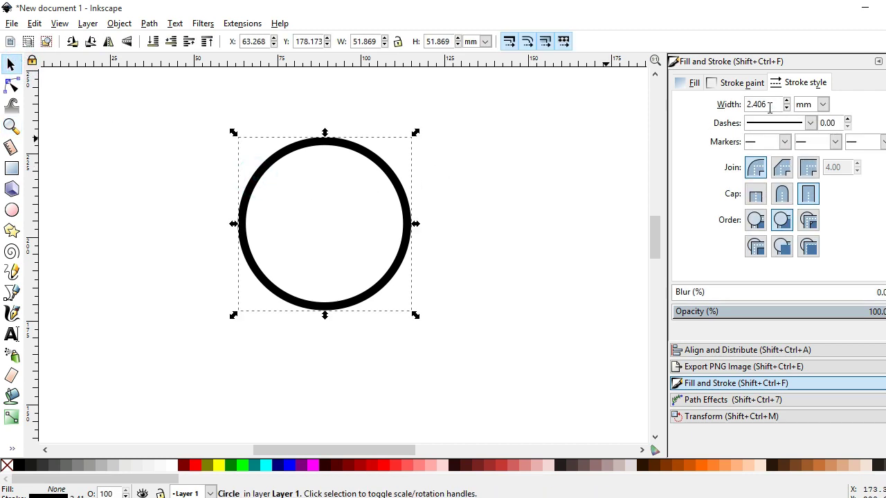
double_click(769, 105)
text(20.000)
key(Return)
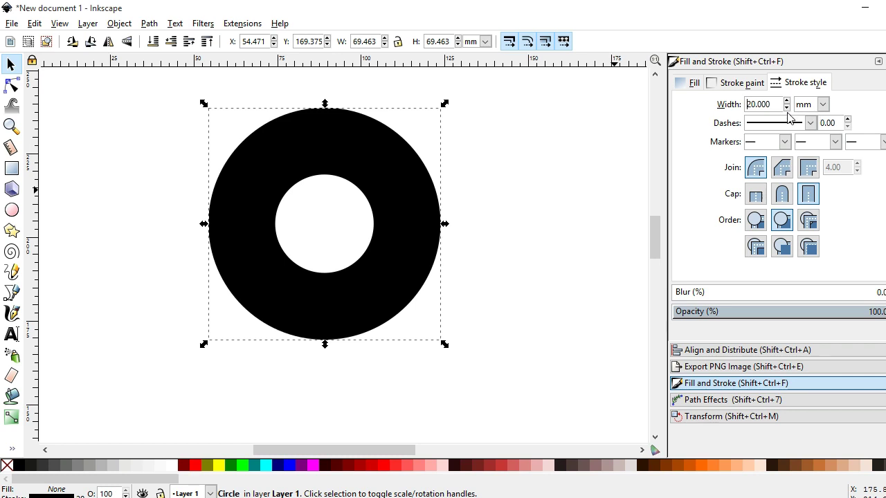
key(ctrl+z)
text(16)
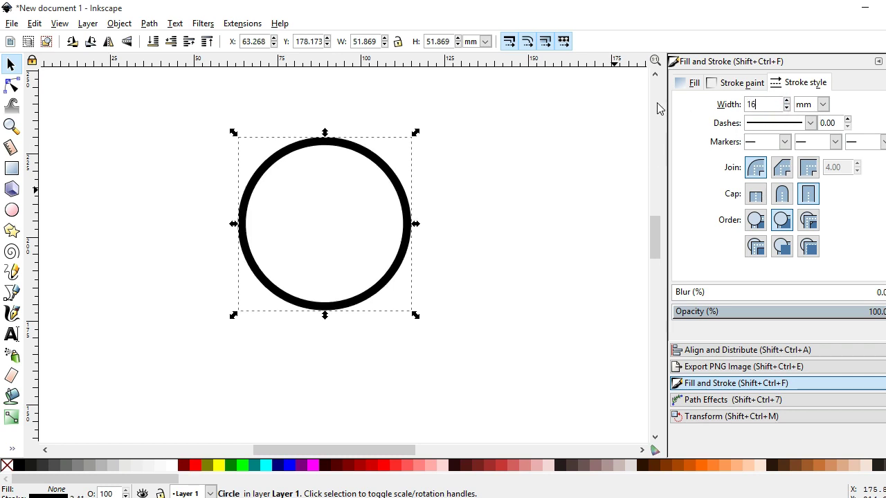
key(Return)
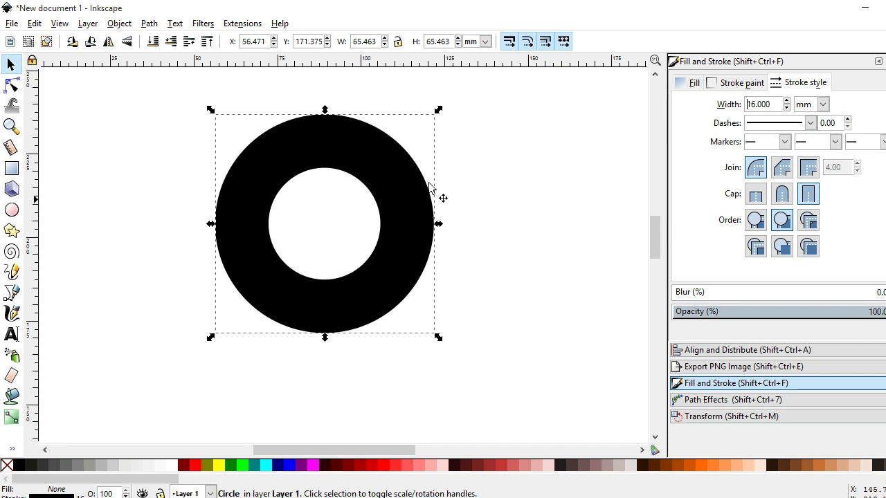
click(11, 84)
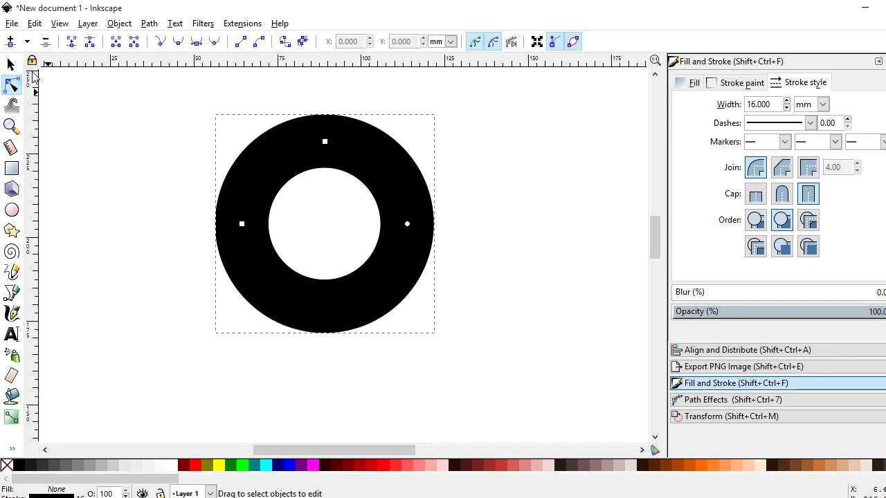
Convert the ring circle to a plain path with Object to Path, then zoom out
click(12, 64)
click(150, 23)
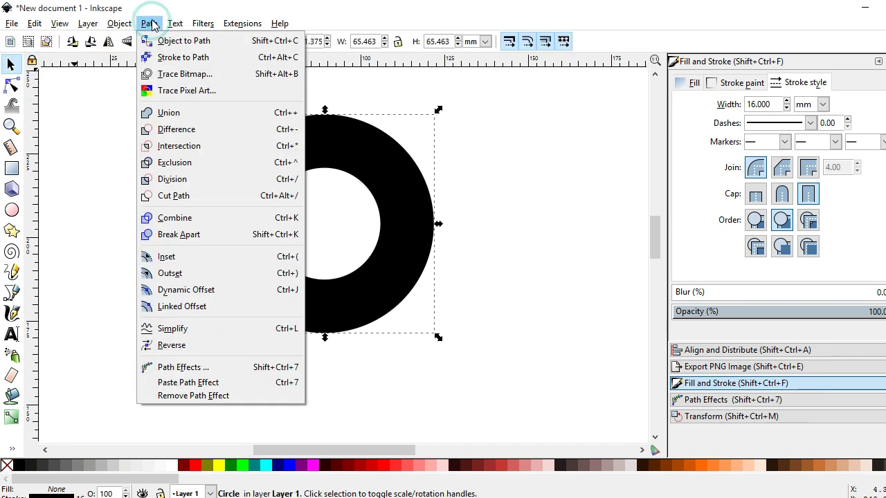
click(159, 42)
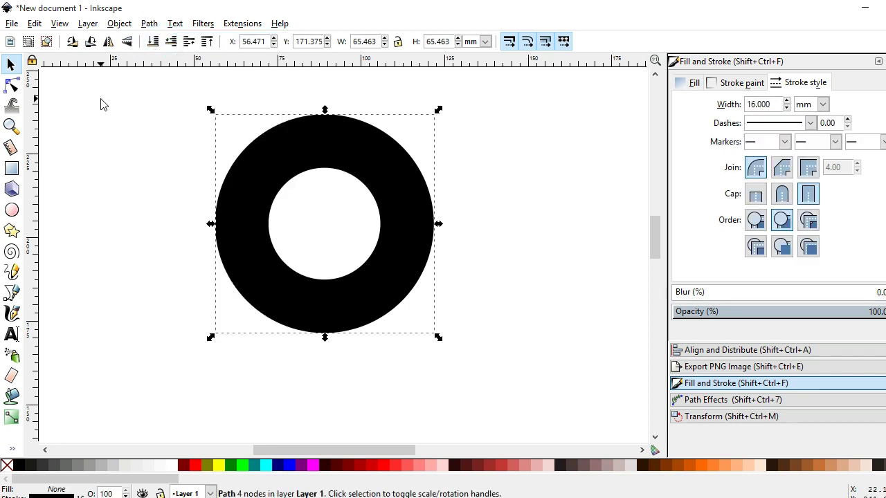
key(minus)
key(minus)
key(minus)
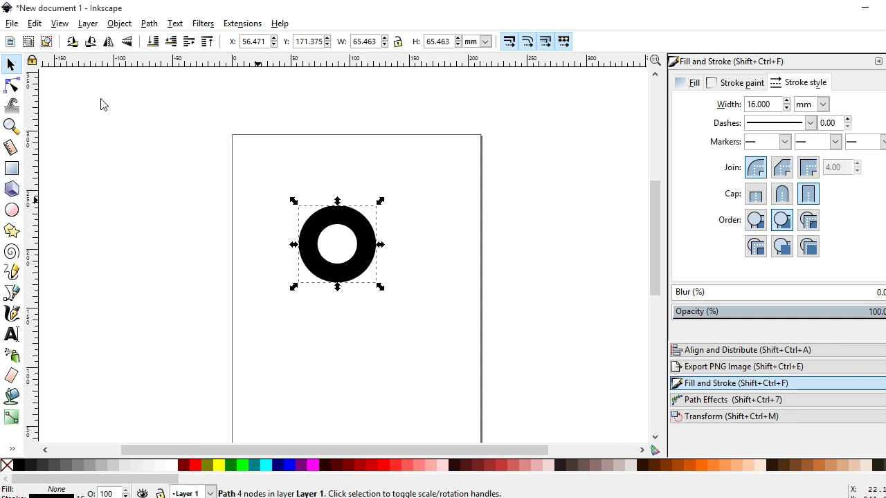
drag(657, 218, 657, 232)
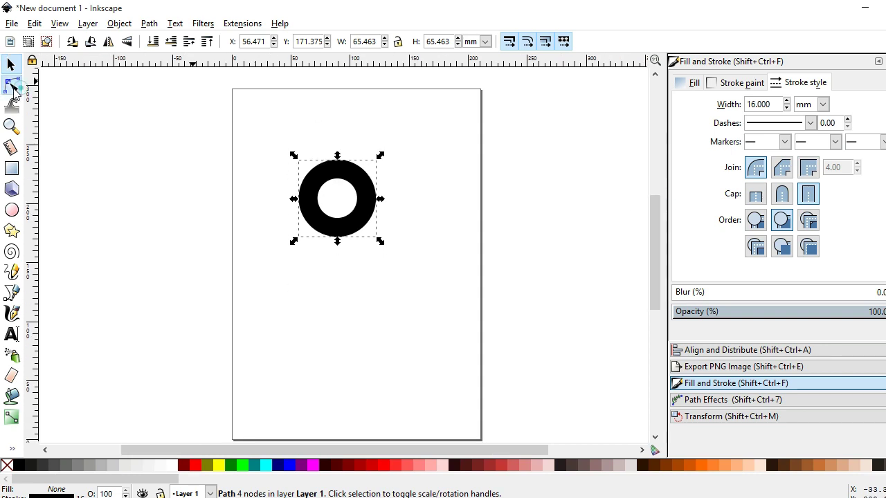
Break the ring path at its right and bottom nodes
click(11, 85)
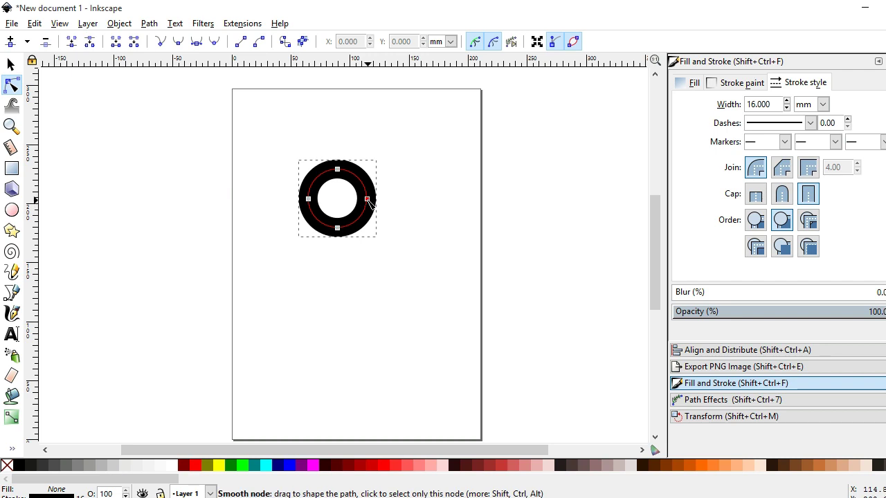
click(368, 200)
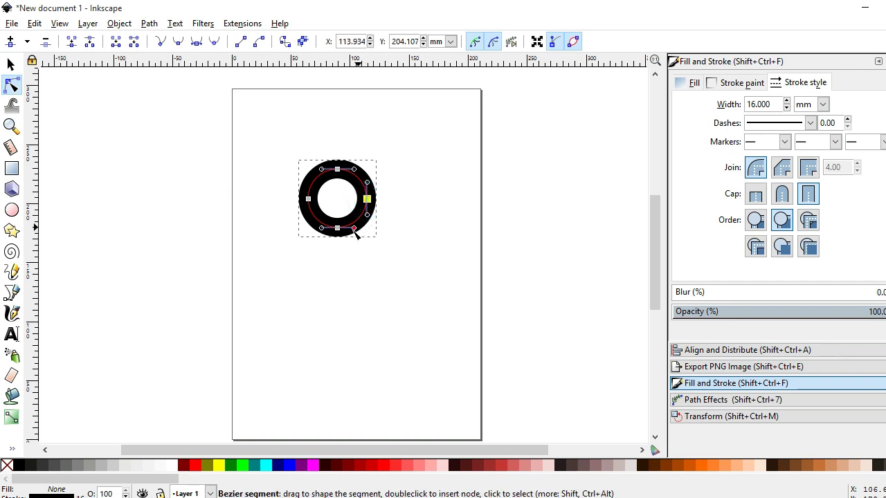
click(88, 42)
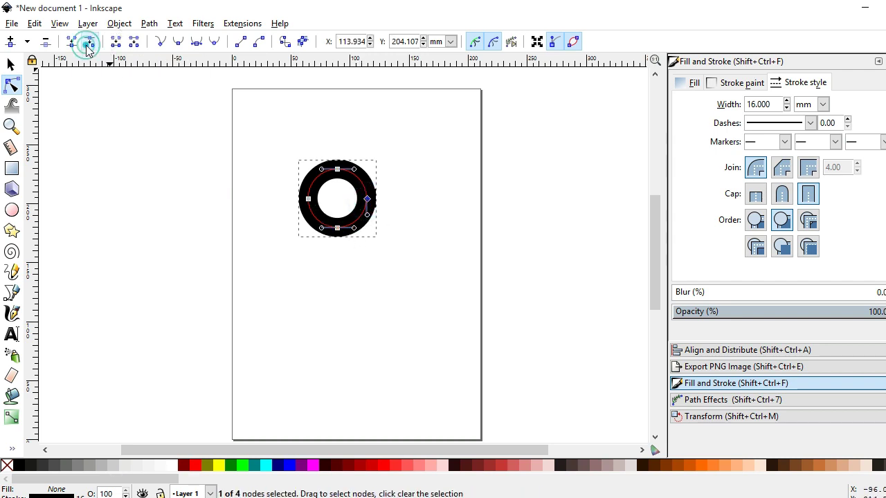
click(309, 200)
click(329, 269)
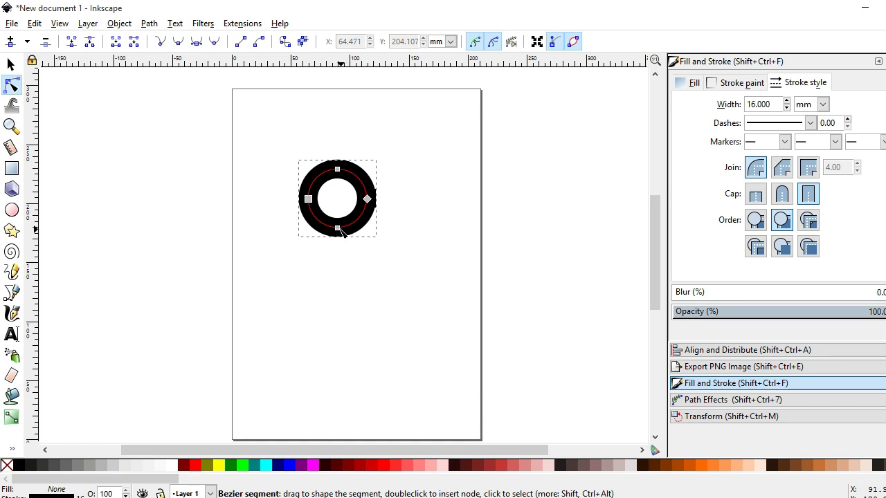
click(337, 228)
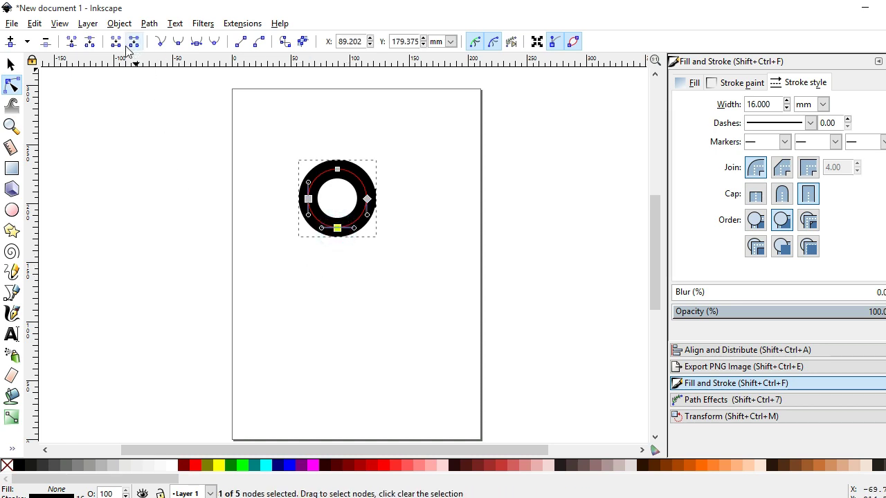
click(90, 42)
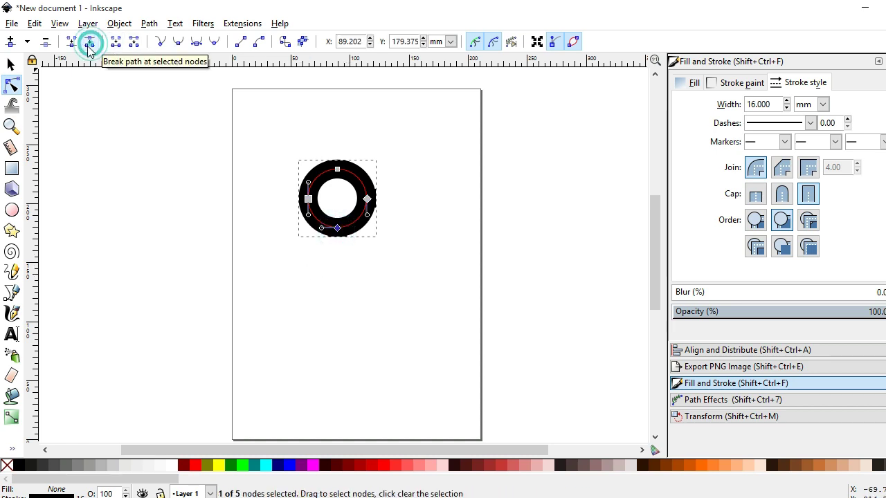
Break Apart the ring and delete the cut-off quarter piece
click(11, 65)
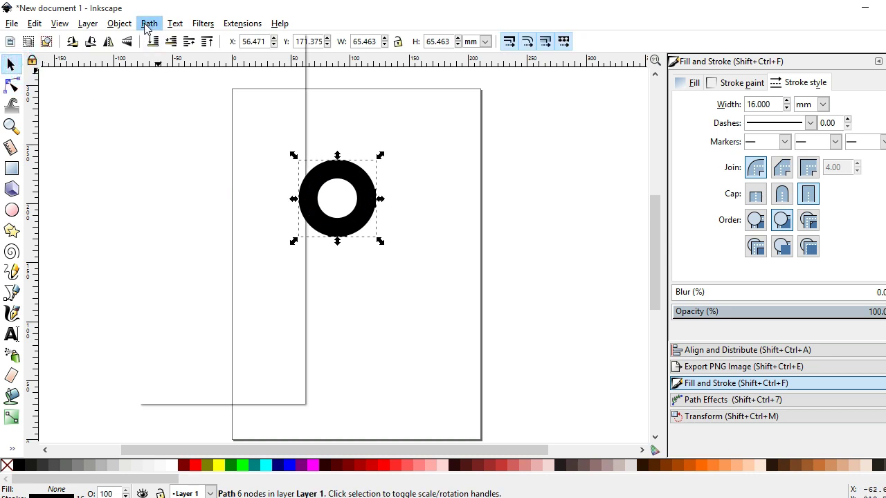
click(149, 23)
click(177, 234)
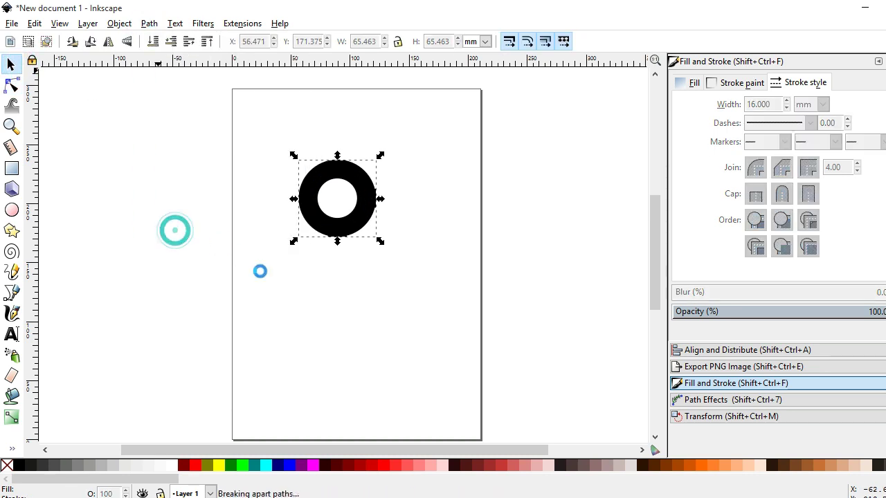
click(337, 306)
click(358, 220)
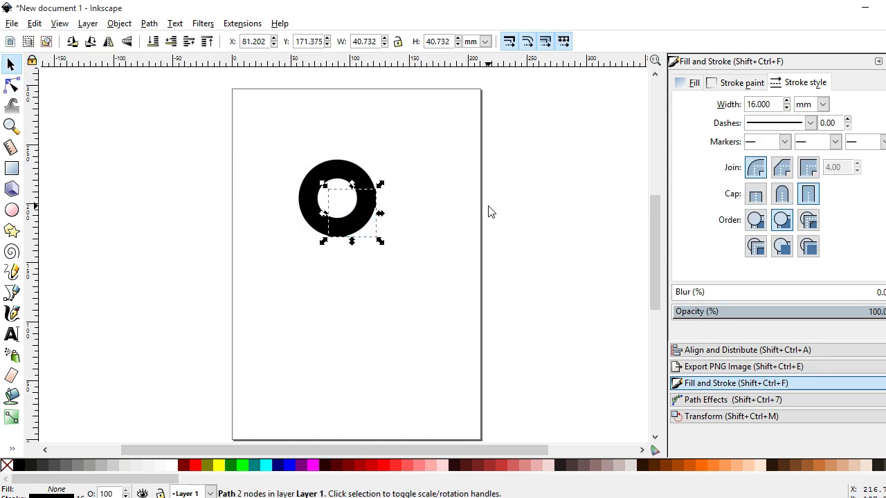
key(Delete)
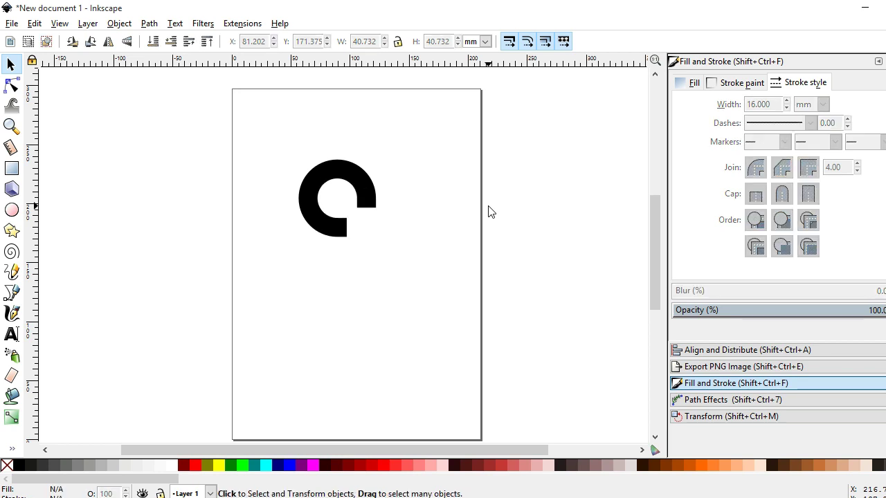
Drag the arc's bottom end node down into a long straight vertical stem
click(11, 126)
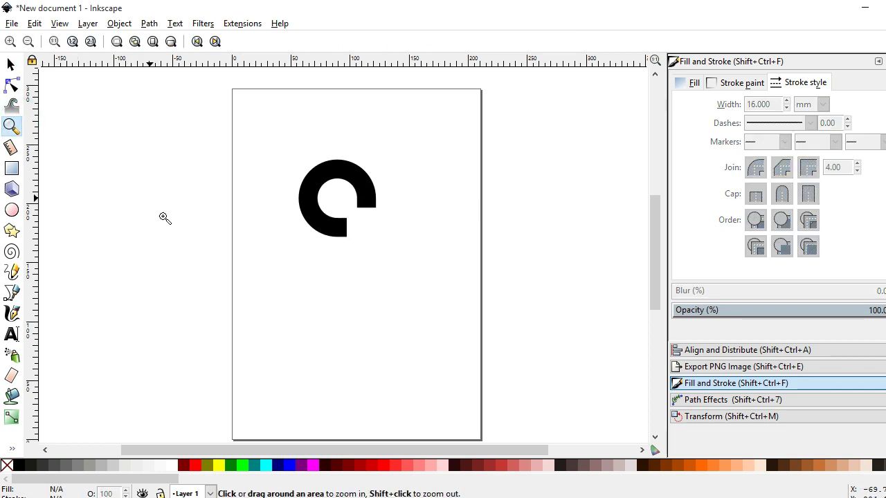
drag(260, 139, 459, 295)
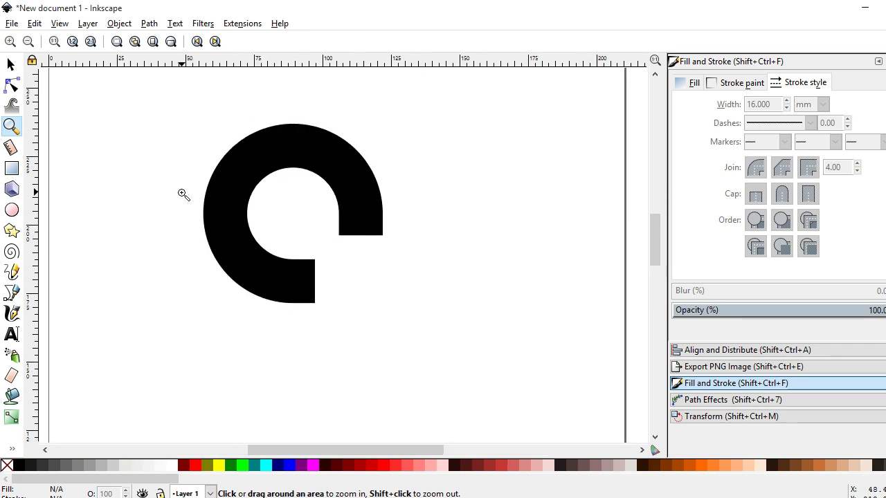
click(12, 85)
click(358, 215)
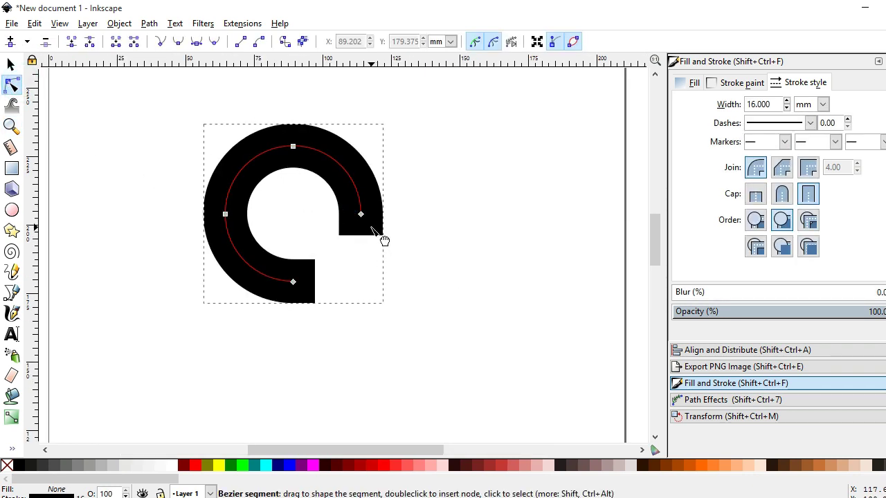
drag(293, 283, 233, 376)
mouse_move(33, 312)
mouse_down()
mouse_move(225, 286)
mouse_move(224, 420)
mouse_up()
scroll(224, 286, down, 3)
drag(219, 313, 224, 293)
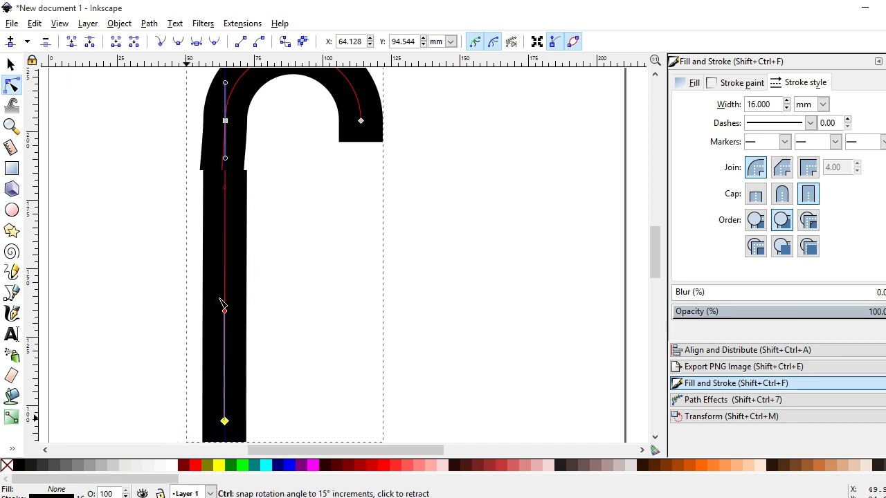
Shorten the cane's stem and give its ends Round caps
click(10, 63)
click(325, 191)
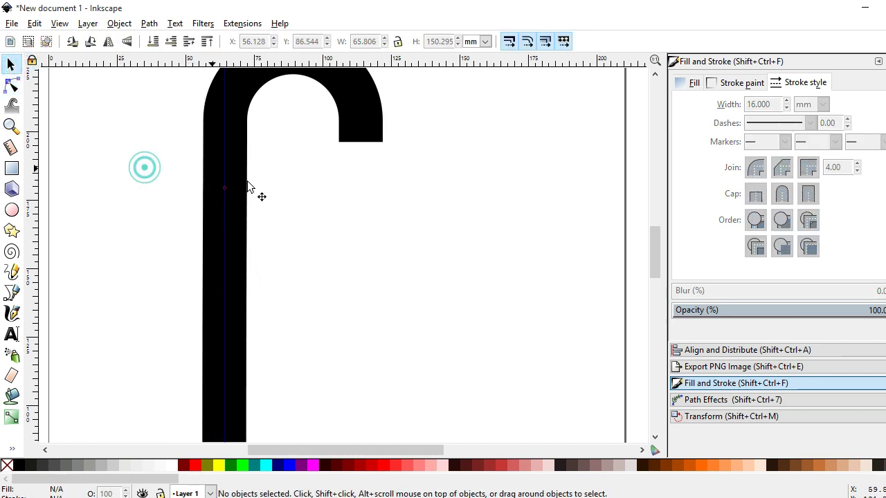
key(minus)
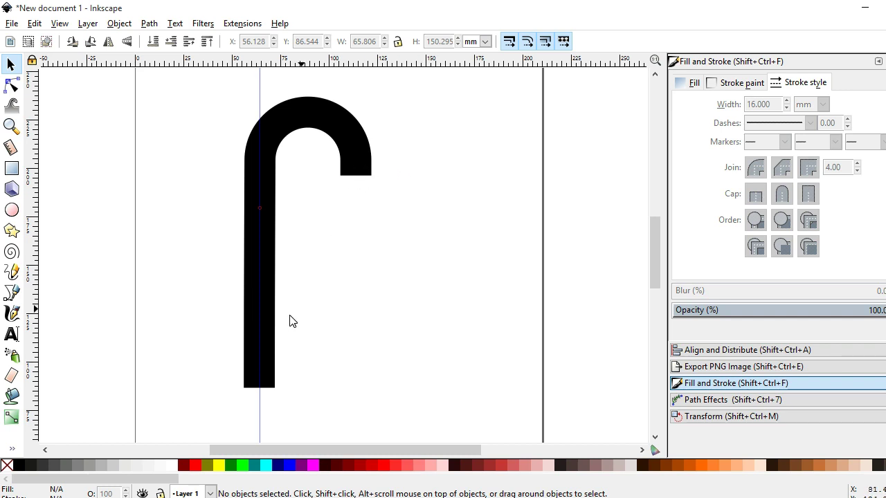
click(266, 325)
click(13, 83)
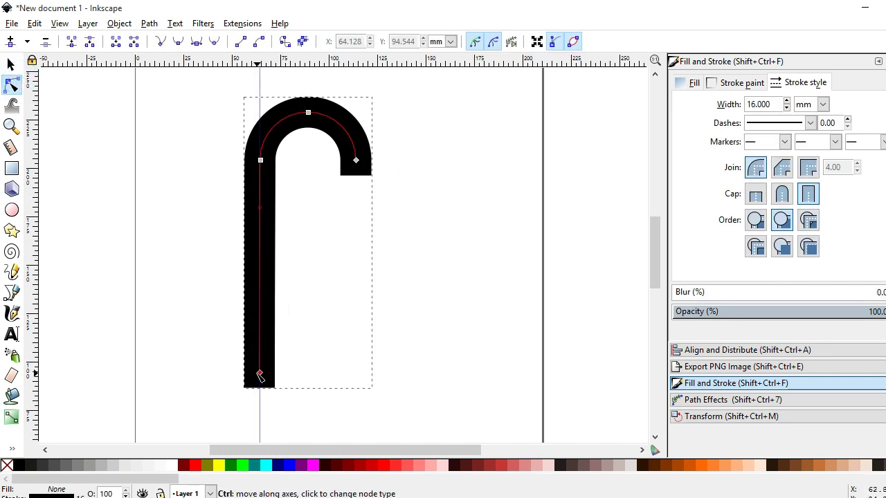
drag(260, 372, 259, 344)
click(782, 194)
click(10, 64)
key(Escape)
click(263, 218)
Convert the cane's thick stroke into a filled shape with Stroke to Path
click(150, 23)
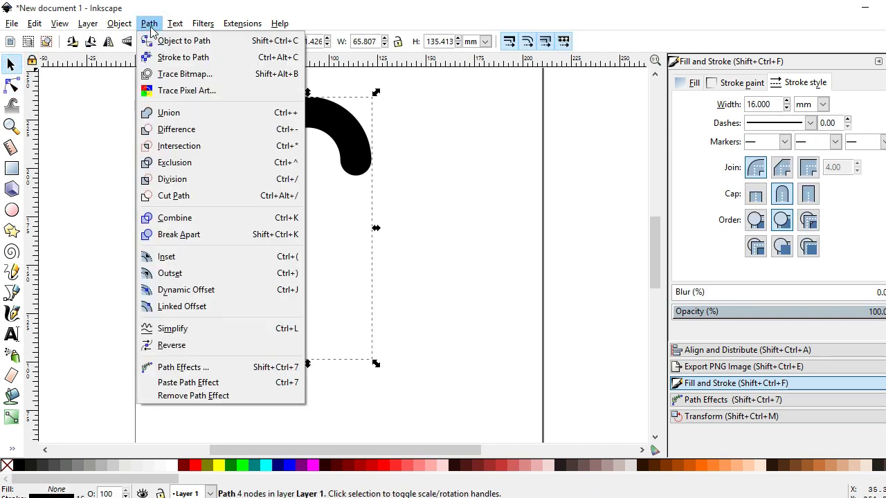
click(166, 57)
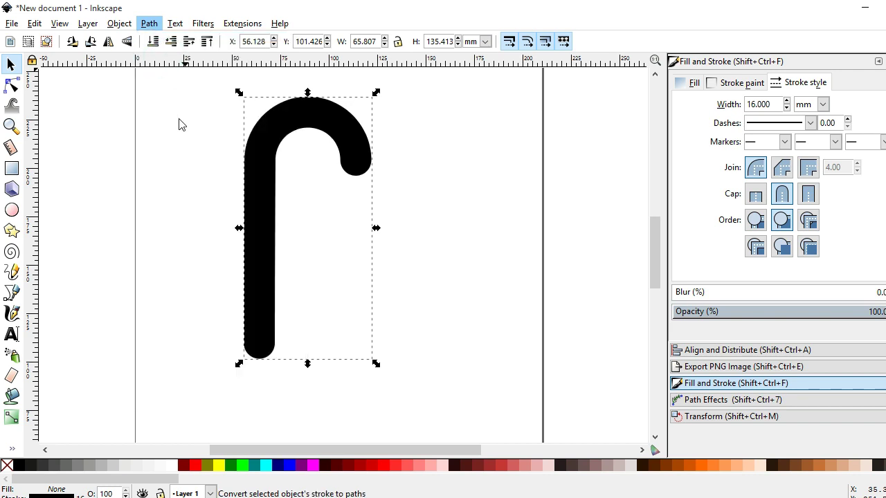
click(191, 178)
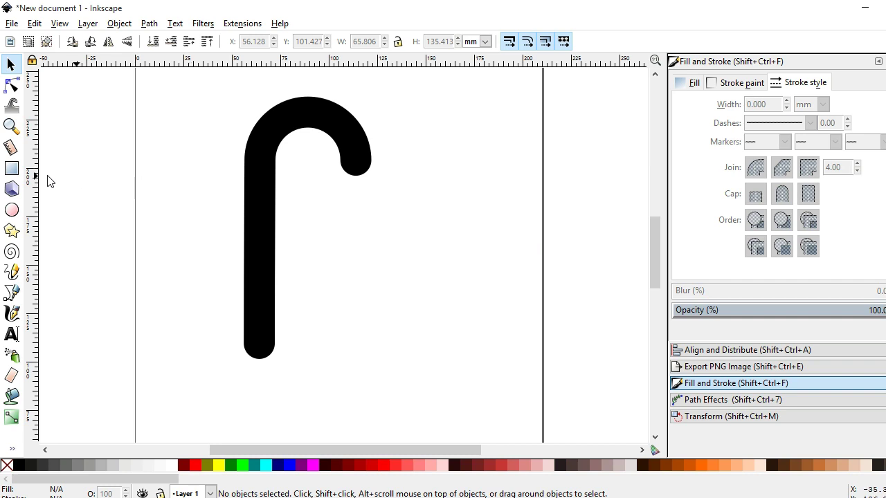
click(12, 169)
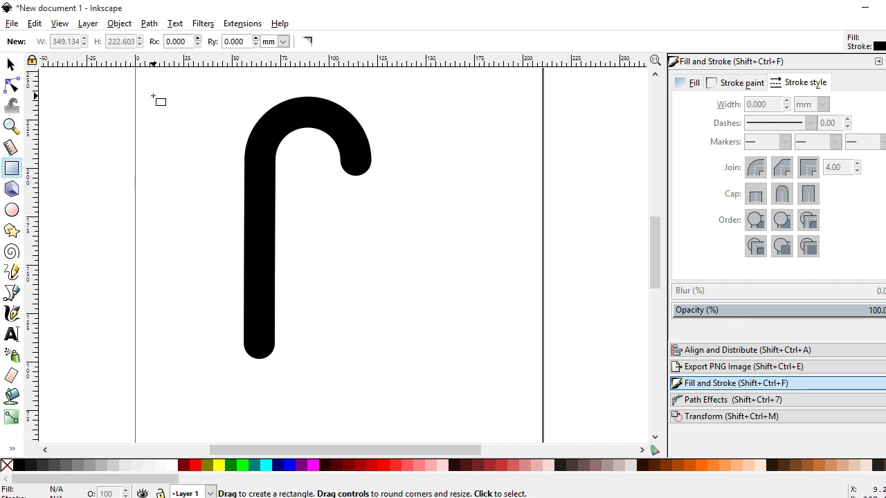
Draw a red bar with no stroke across the top of the cane's hook
drag(153, 95, 415, 134)
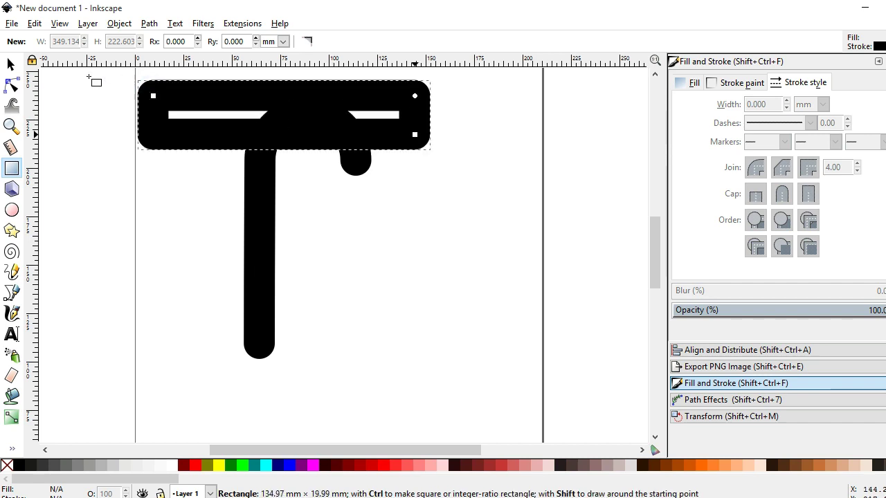
click(11, 64)
click(377, 465)
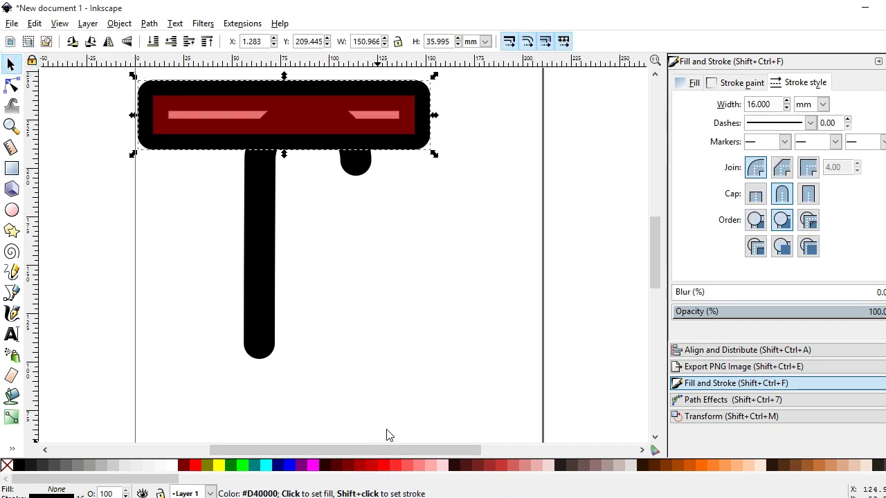
shift+click(10, 469)
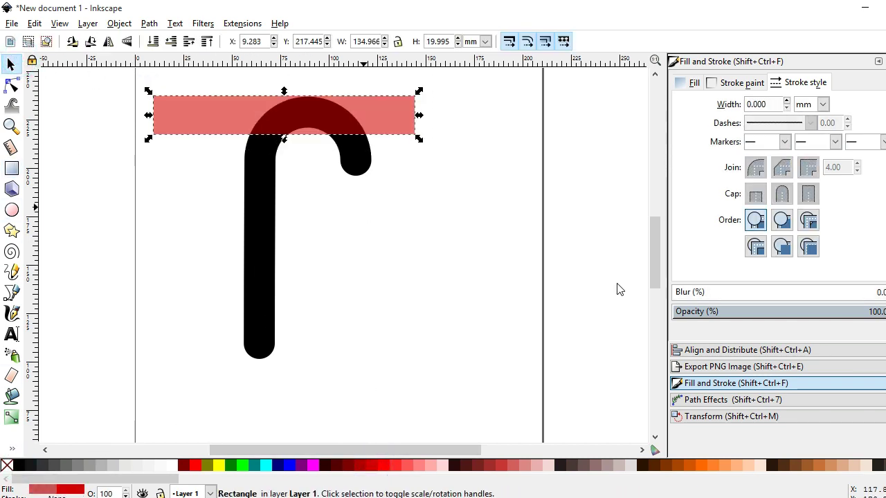
click(59, 125)
click(198, 132)
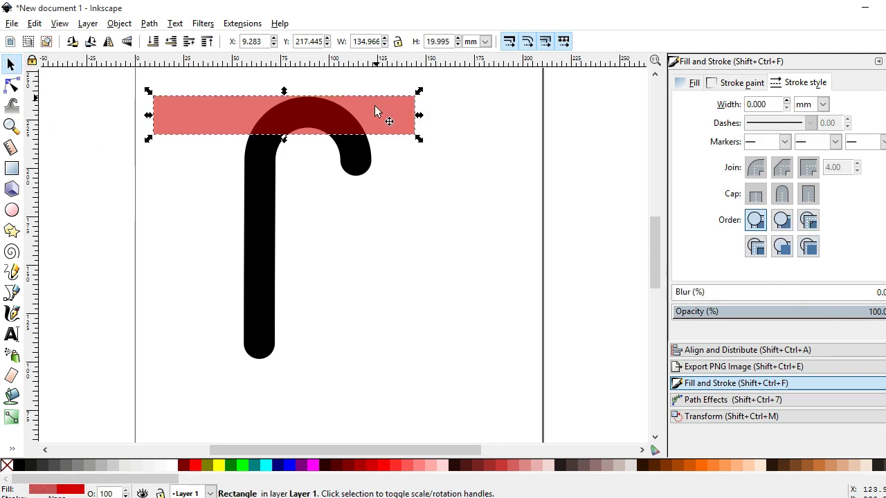
drag(375, 101, 380, 111)
Make the red bar's fill fully opaque with alpha 255
click(728, 85)
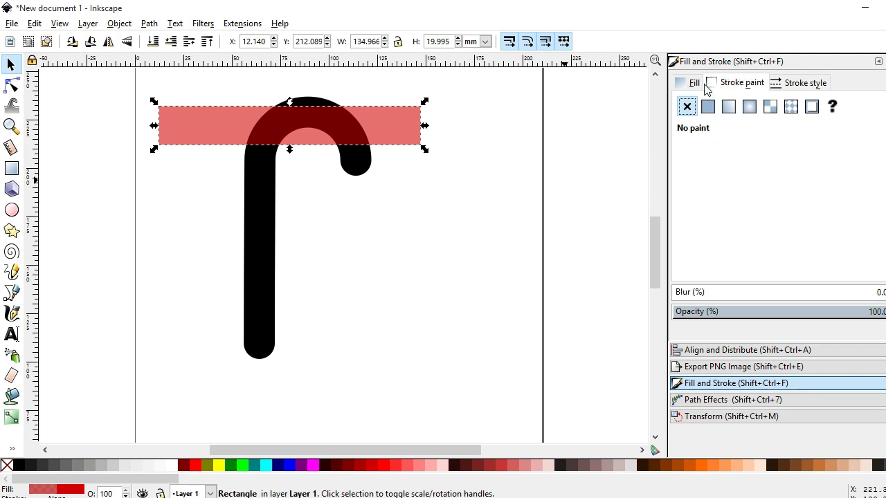
click(689, 83)
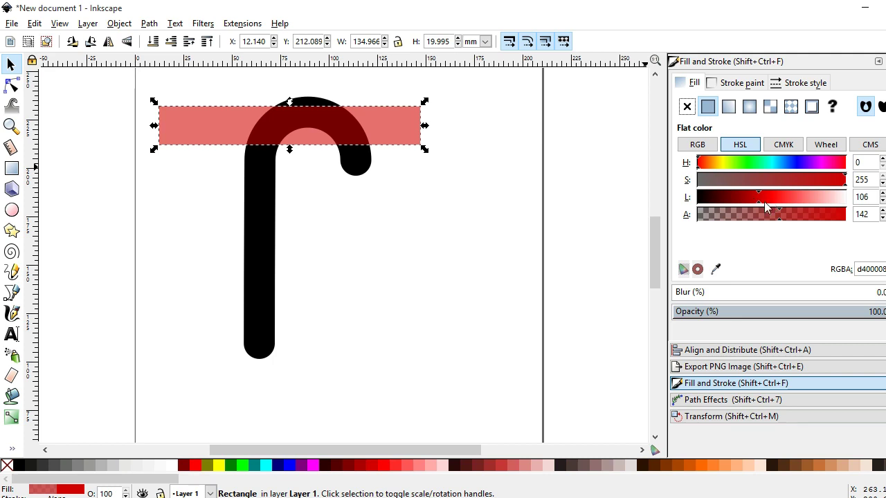
drag(799, 220, 862, 217)
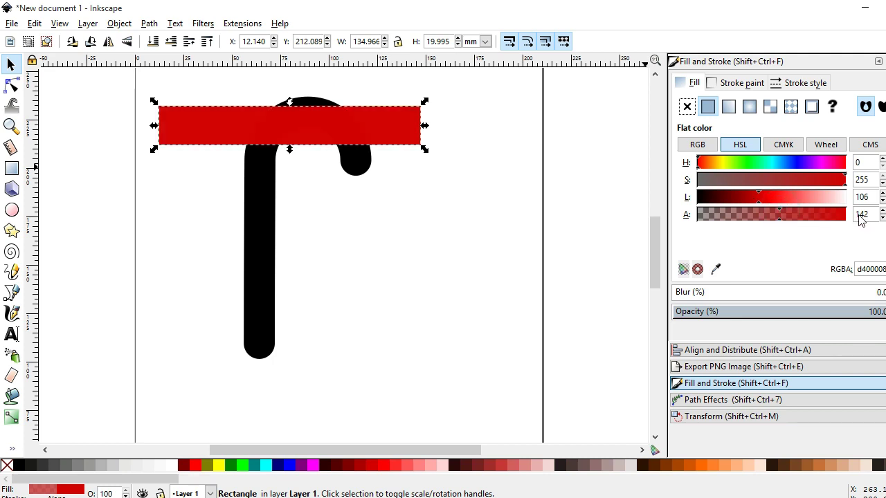
click(434, 210)
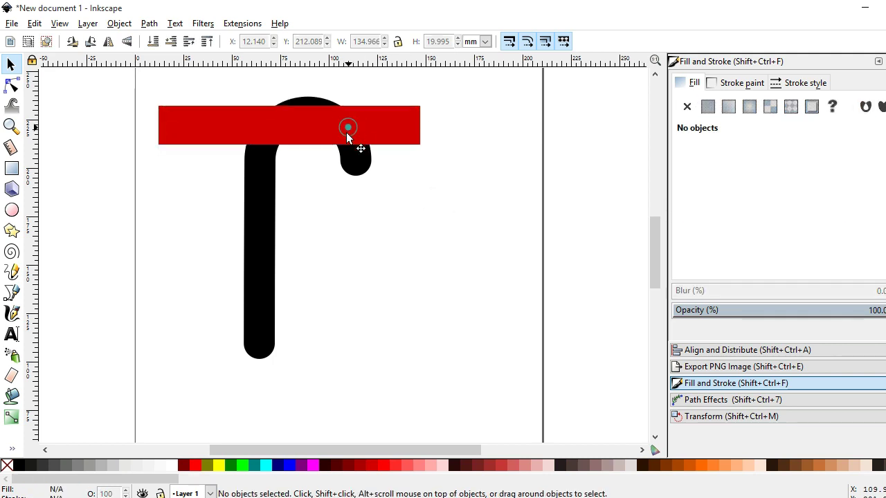
Recolour the bar darker red and duplicate it into copies further down the stem
click(347, 128)
click(381, 467)
drag(337, 122, 333, 218)
click(372, 467)
key(ctrl+d)
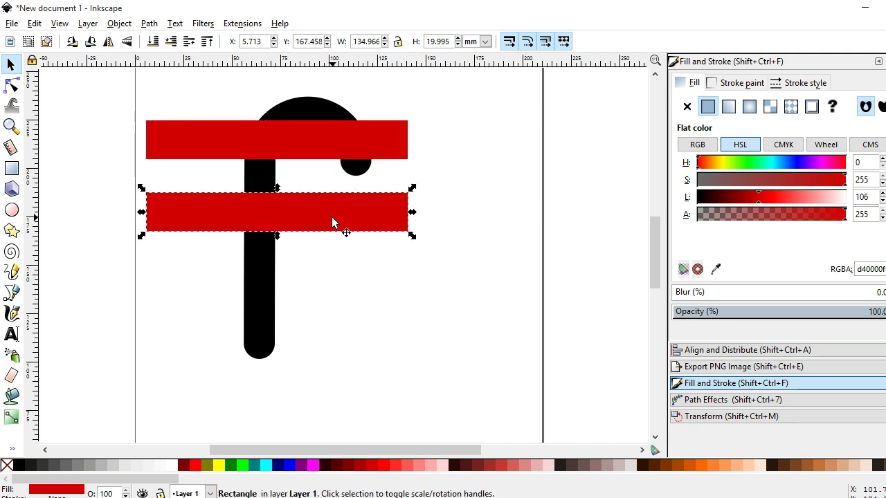
key(ctrl+d)
drag(331, 217, 329, 303)
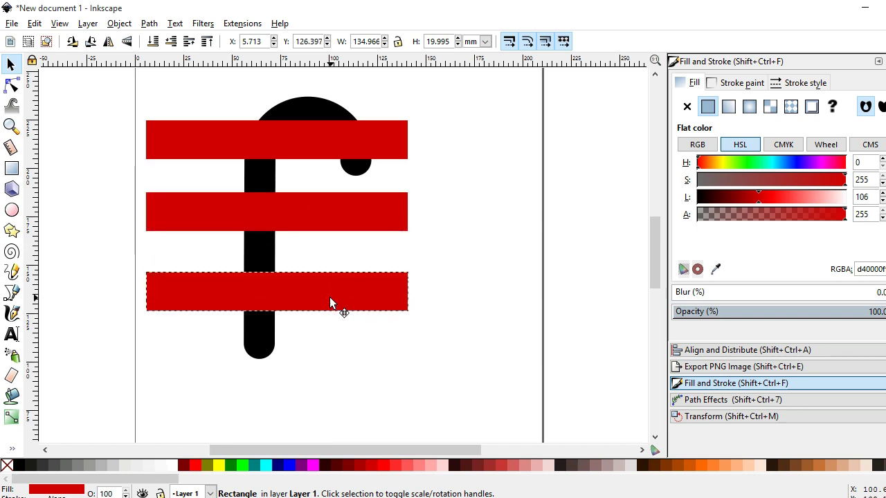
Stack the three red strips into one block, move it right of the cane, and duplicate it
drag(330, 299, 327, 257)
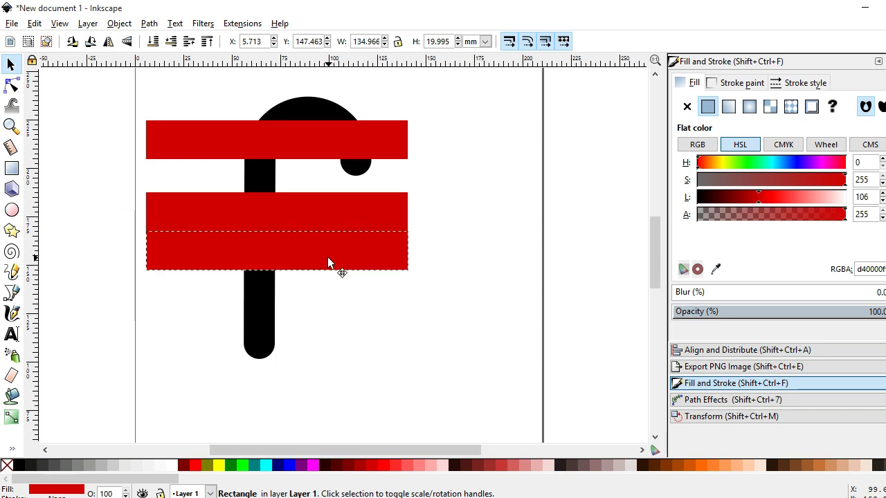
drag(302, 139, 307, 174)
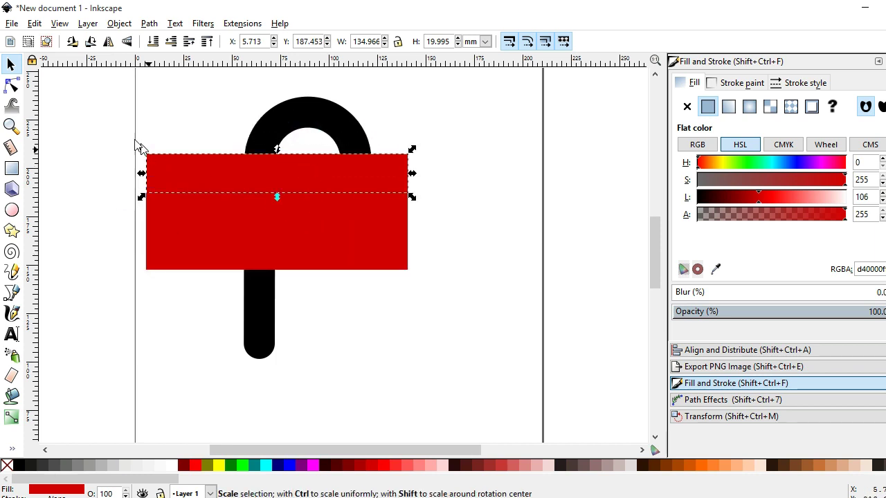
drag(128, 139, 443, 301)
mouse_move(293, 182)
mouse_down()
mouse_move(508, 121)
mouse_move(491, 103)
mouse_move(495, 252)
mouse_up()
key(ctrl+d)
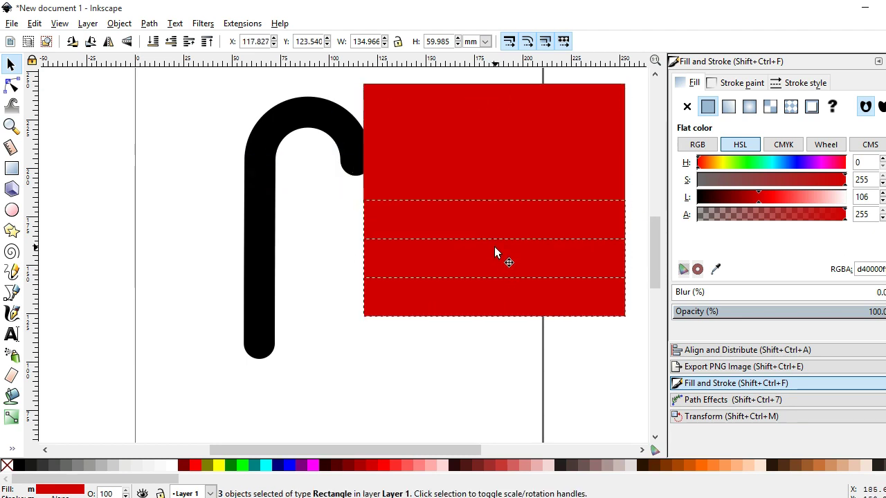
Move the two bottom strips down to lengthen the red block
click(470, 356)
click(488, 300)
shift+click(478, 266)
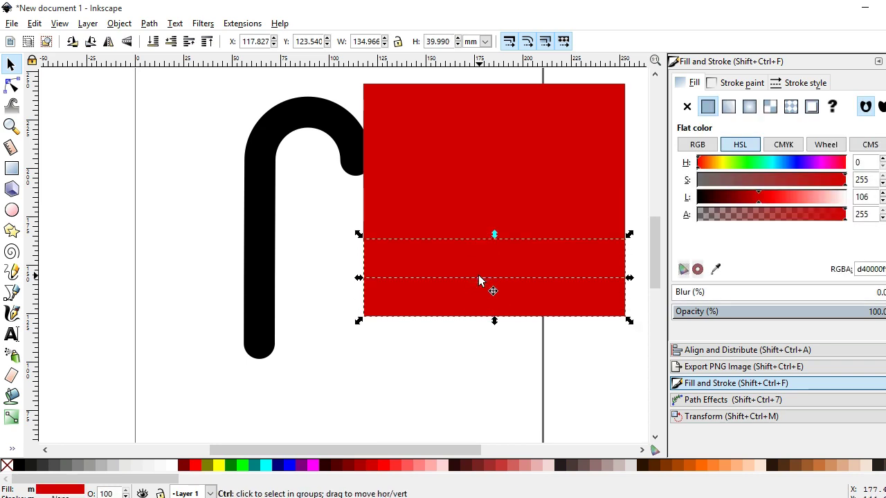
drag(458, 265, 456, 343)
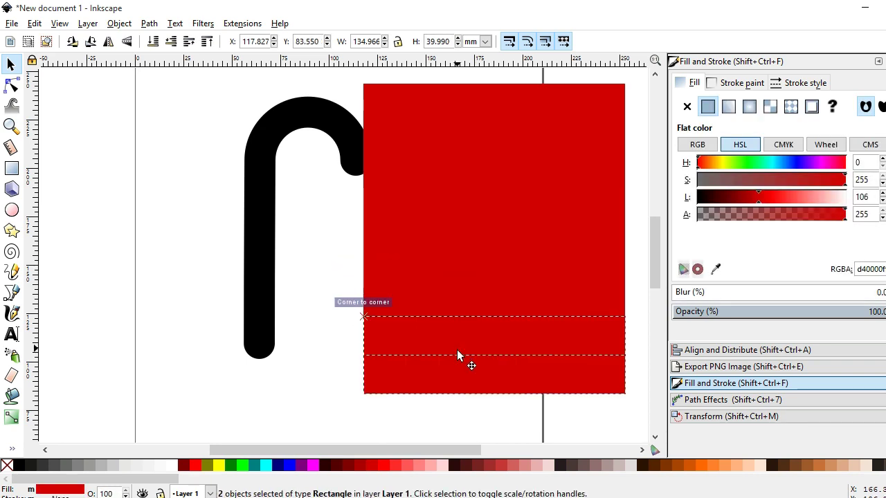
click(318, 297)
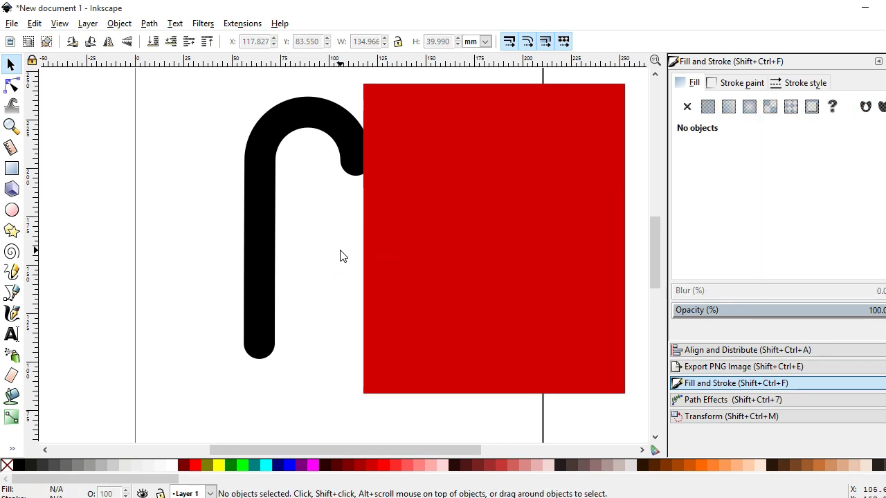
scroll(340, 256, down, 1)
drag(344, 129, 490, 308)
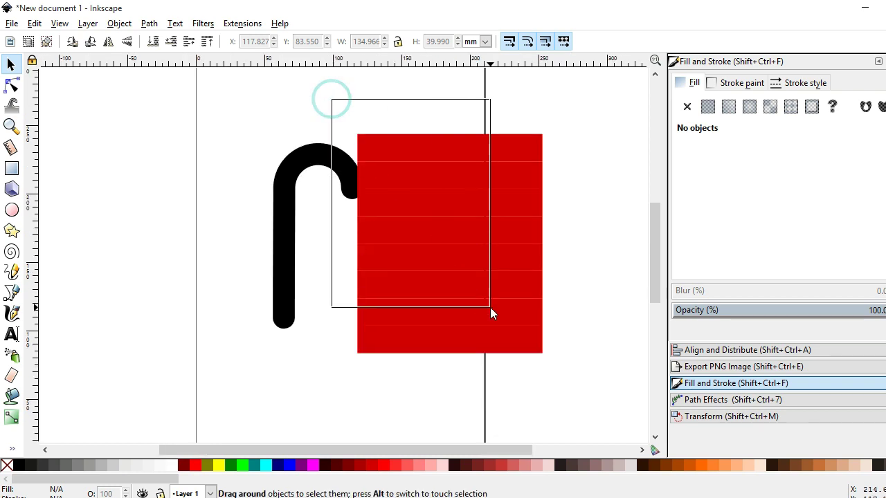
Delete alternate strips to leave four evenly spaced red bars, then select all four
click(432, 175)
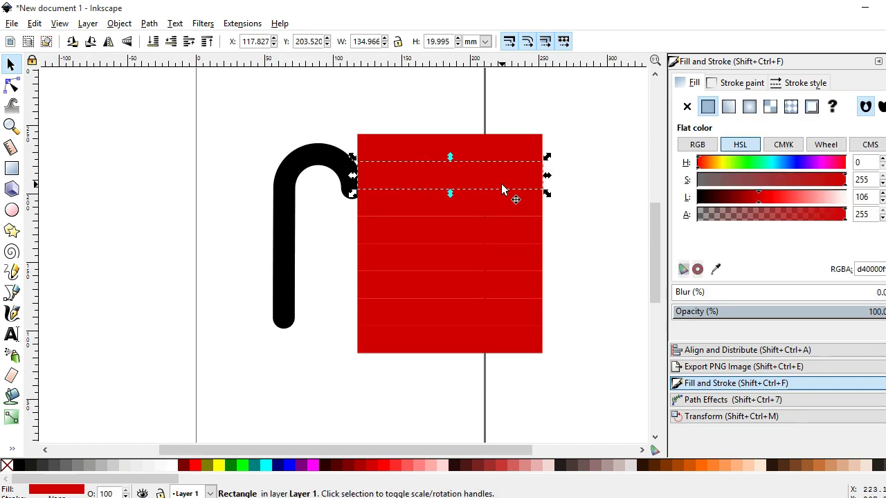
key(Delete)
key(Delete)
click(507, 285)
key(Delete)
click(494, 343)
key(Delete)
mouse_move(576, 344)
mouse_down()
mouse_move(349, 153)
mouse_move(350, 129)
mouse_up()
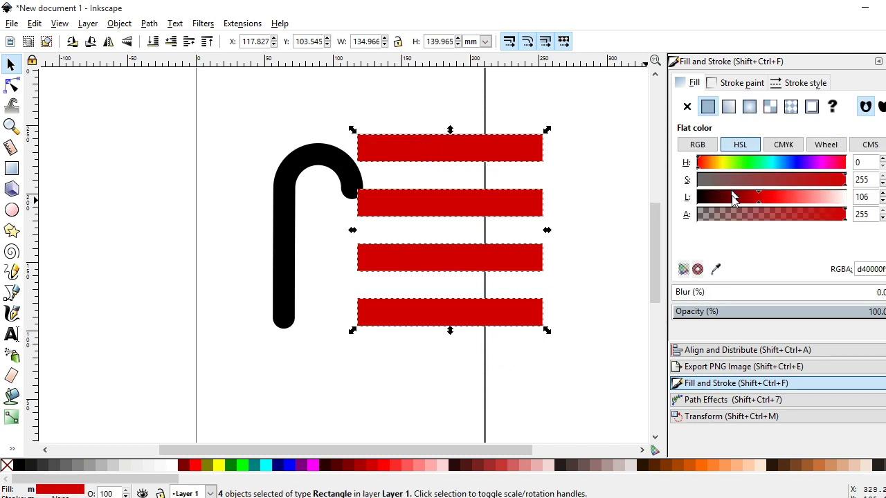
Union the four strips into one path, move it over the cane, and skew it about 17°
click(149, 23)
click(158, 113)
drag(431, 153, 315, 161)
click(315, 160)
drag(441, 241, 438, 208)
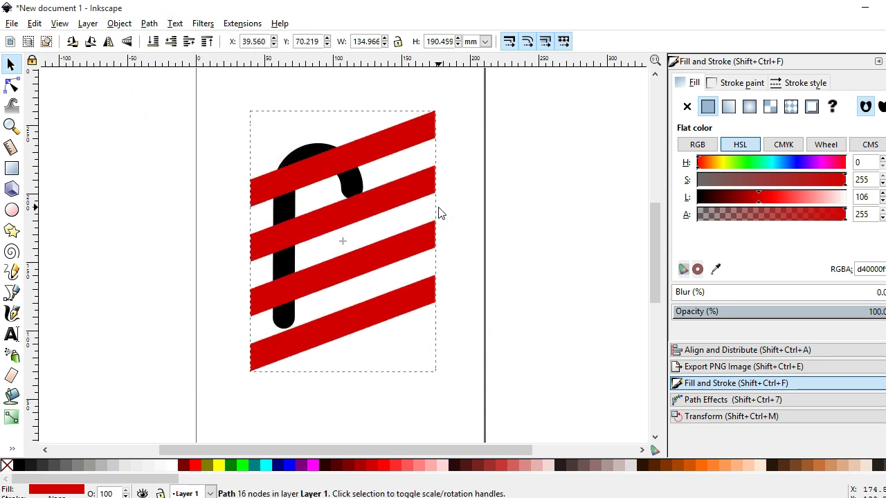
Scale the striped shape to about 82% and position it over the cane
click(408, 257)
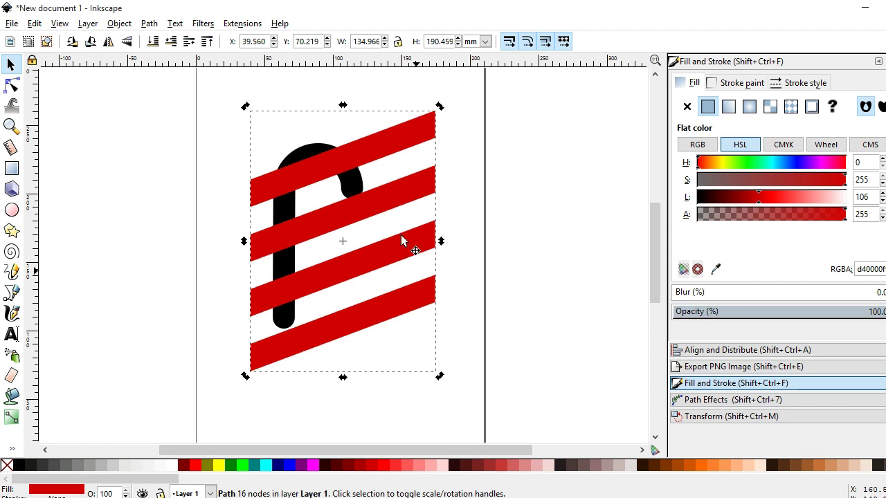
click(485, 287)
click(392, 311)
drag(440, 376, 416, 355)
drag(386, 297, 359, 273)
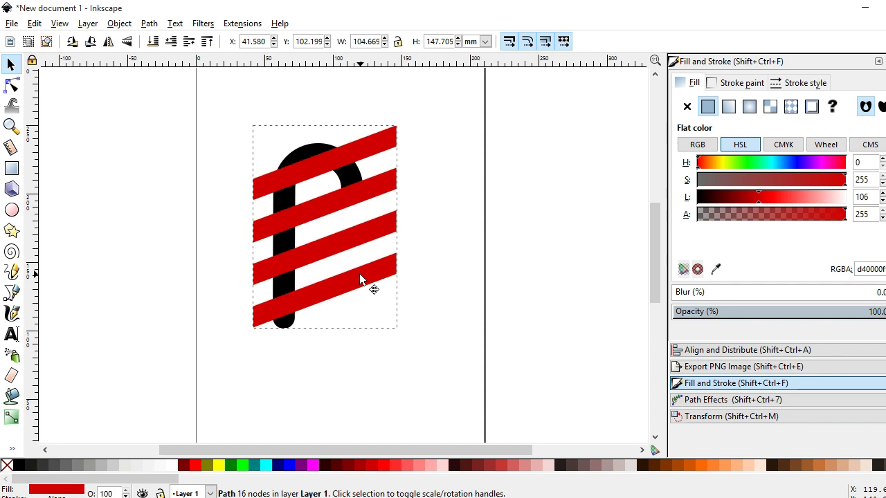
Raise the black cane above the red stripes and clip the stripes to its outline
click(306, 151)
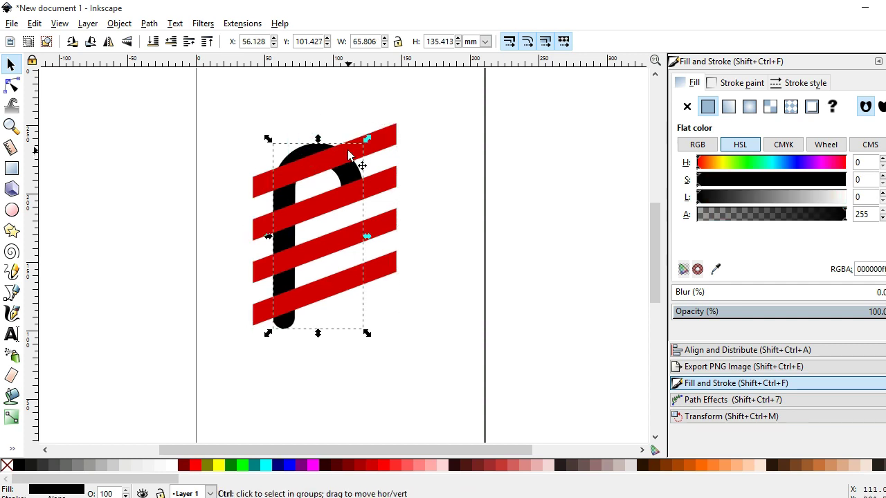
key(Home)
shift+click(389, 156)
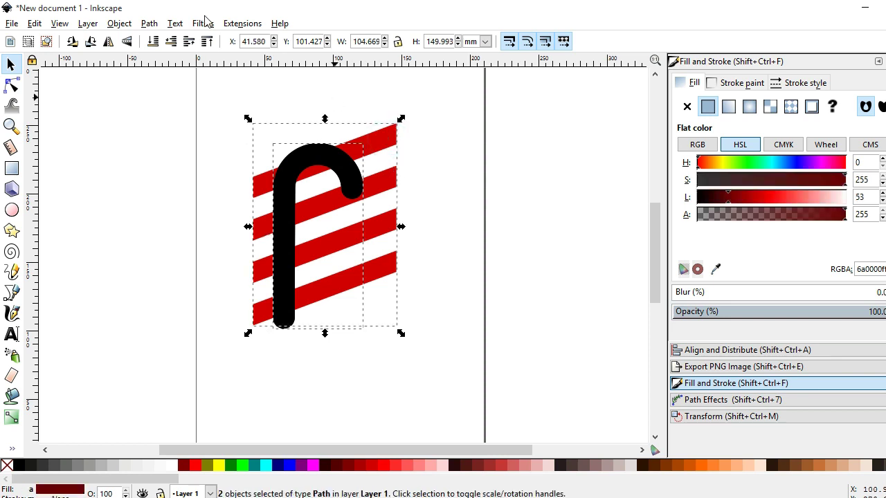
click(148, 25)
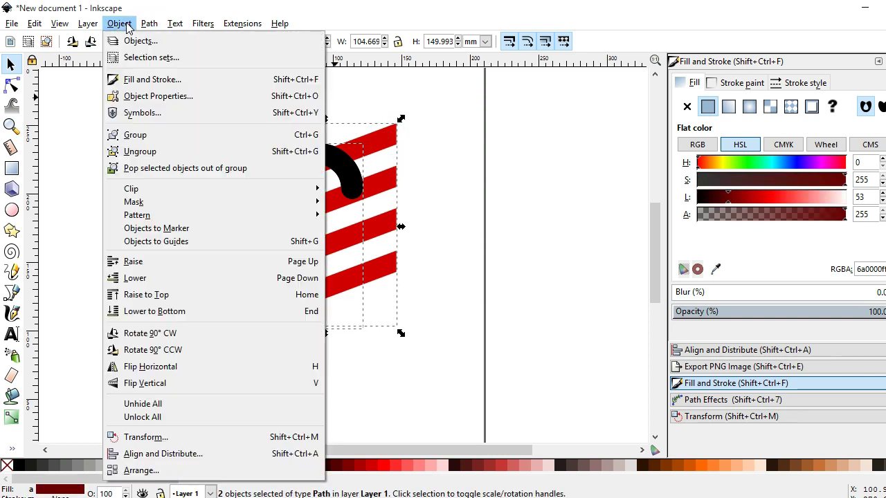
click(345, 189)
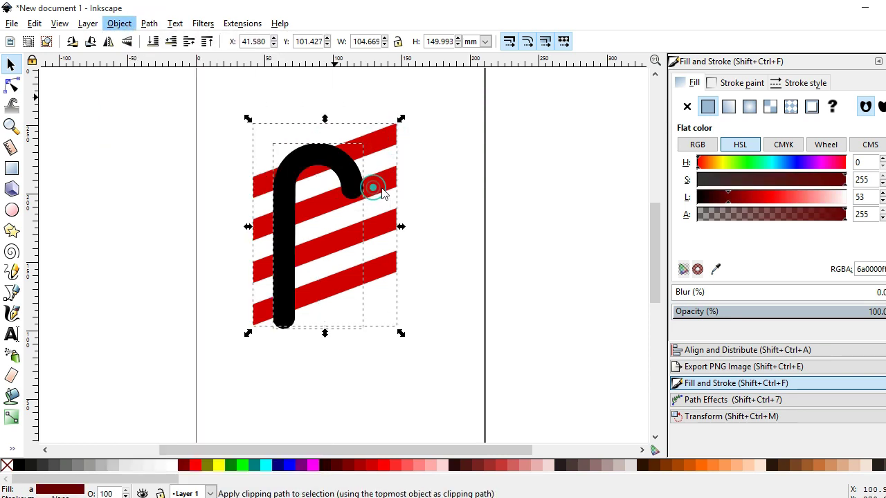
Deselect and zoom in on the resulting red-and-black banded cane
click(414, 206)
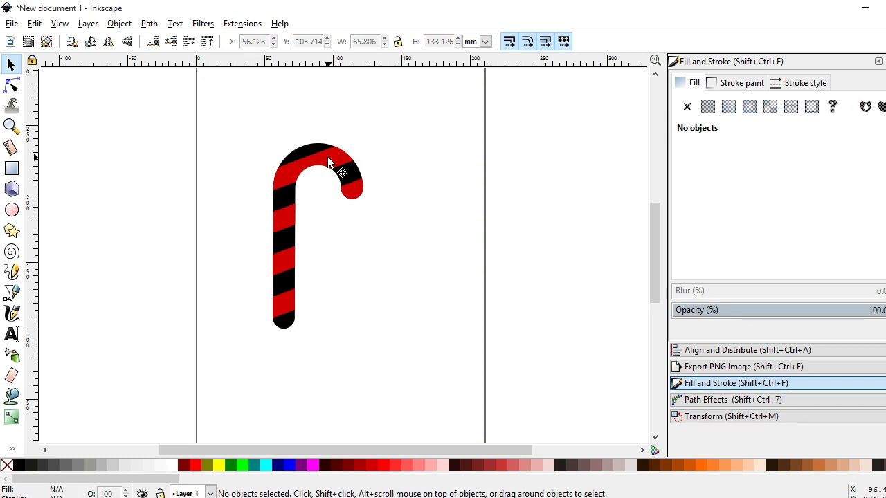
key(z)
drag(228, 108, 360, 286)
Move the clipped stripes aside and make two copies of the black cane to its left
key(s)
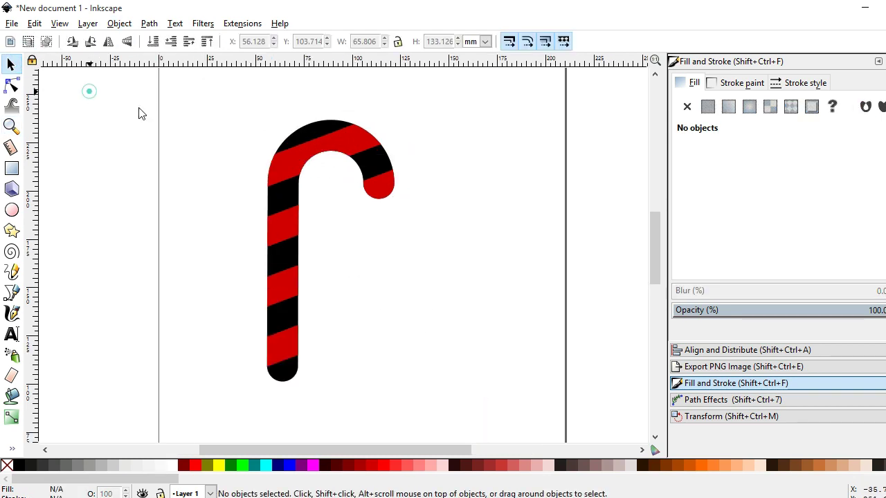
drag(349, 144, 425, 140)
click(317, 135)
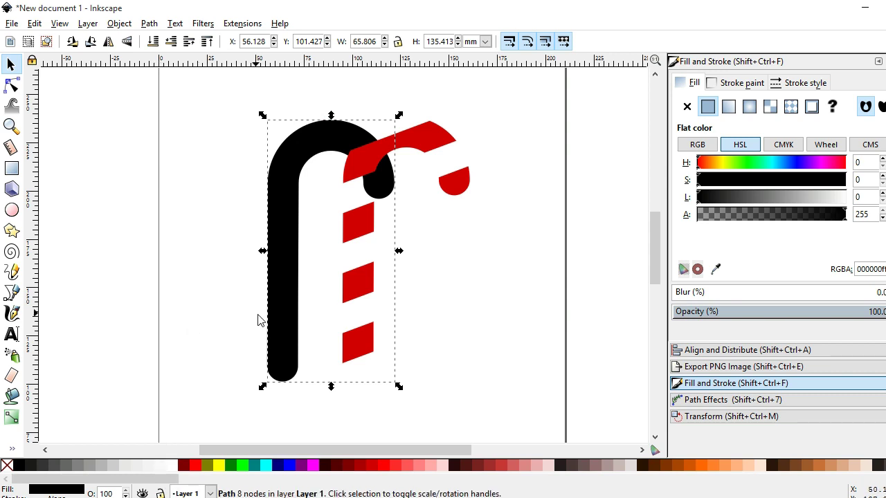
key(ctrl)
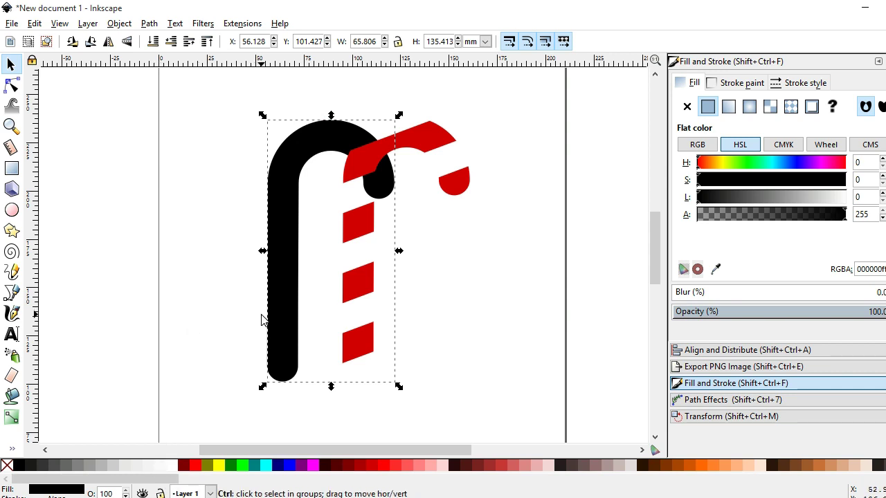
key(ctrl+d)
drag(277, 312, 113, 312)
key(ctrl+d)
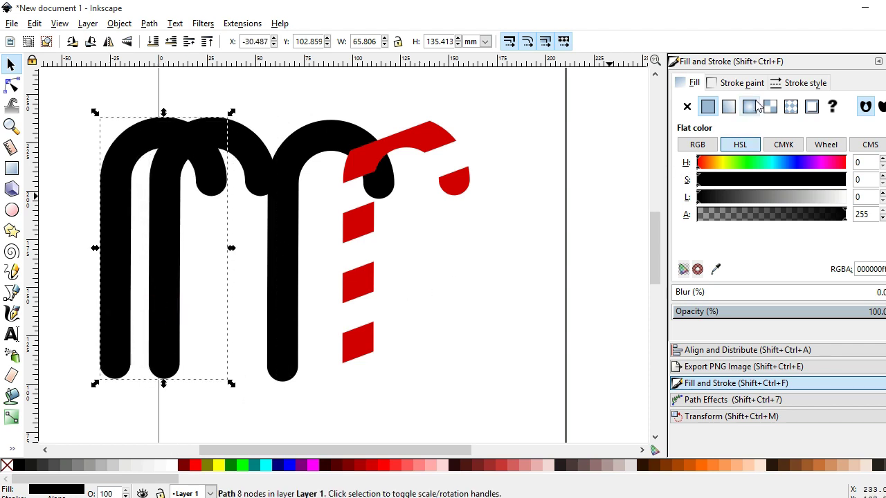
Turn one cane copy into an outline-only shape with a 2 mm black stroke and no fill
click(747, 84)
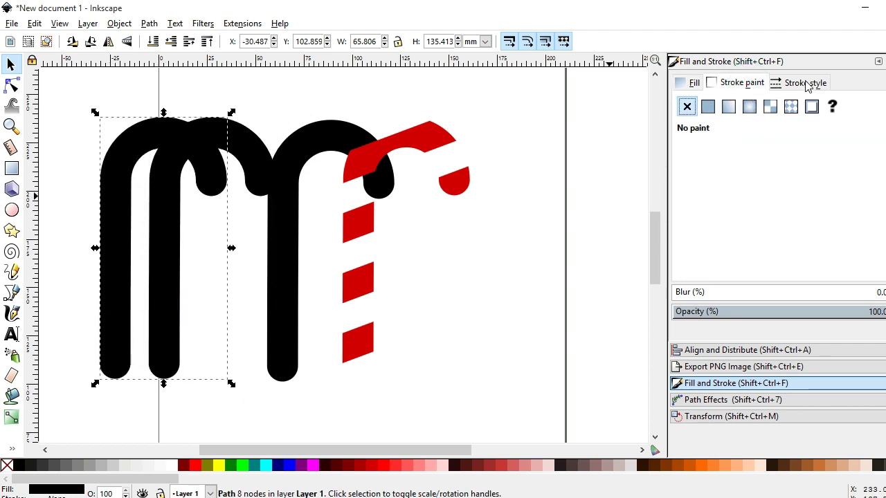
click(707, 107)
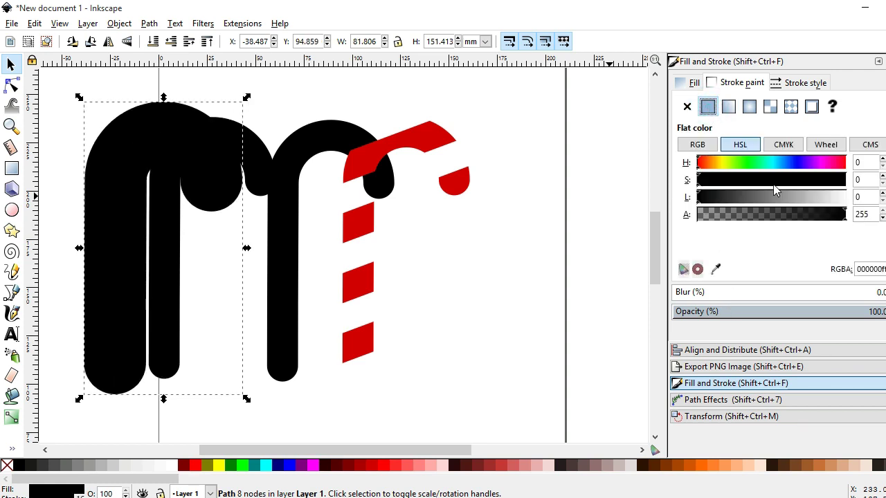
click(803, 83)
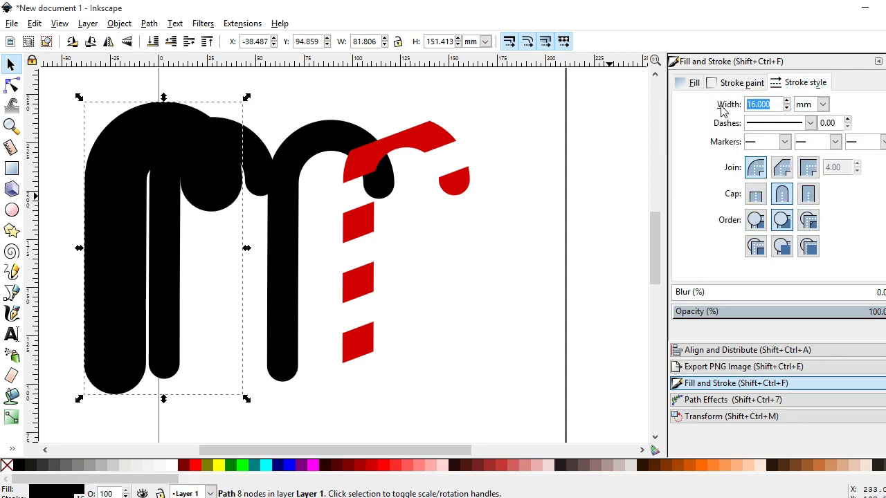
text(2.000)
key(Return)
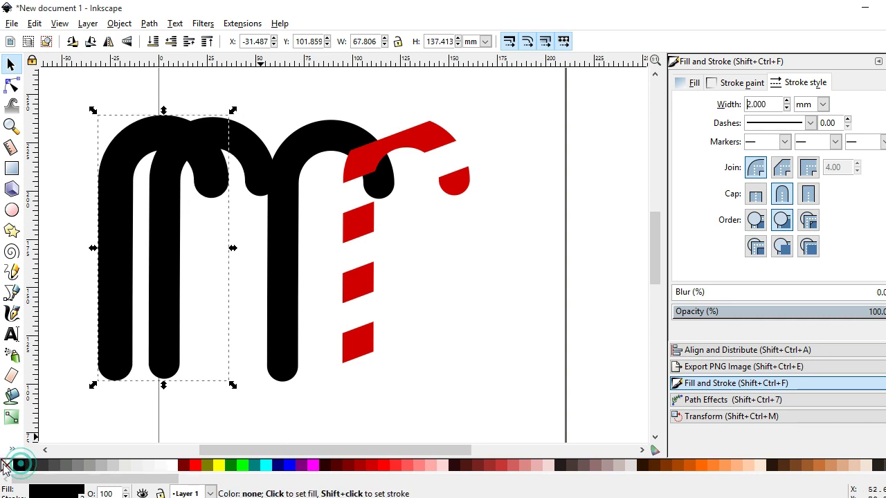
click(5, 466)
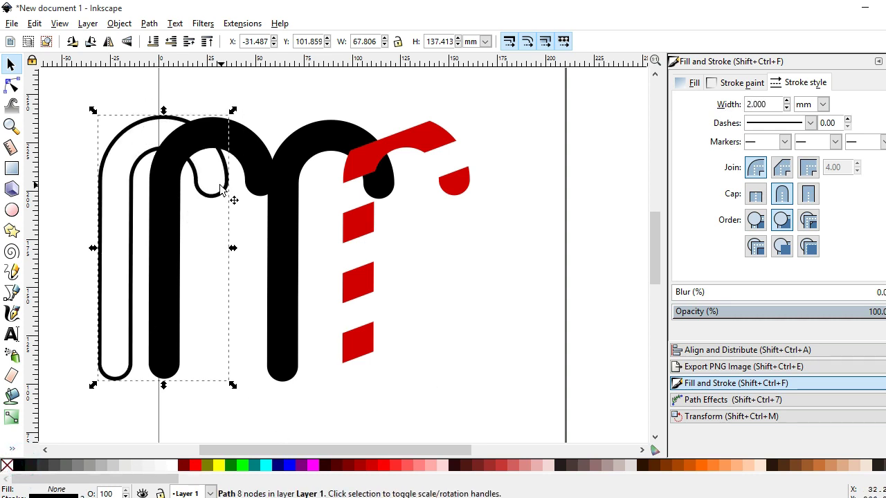
Fill the middle cane copy light grey
click(173, 322)
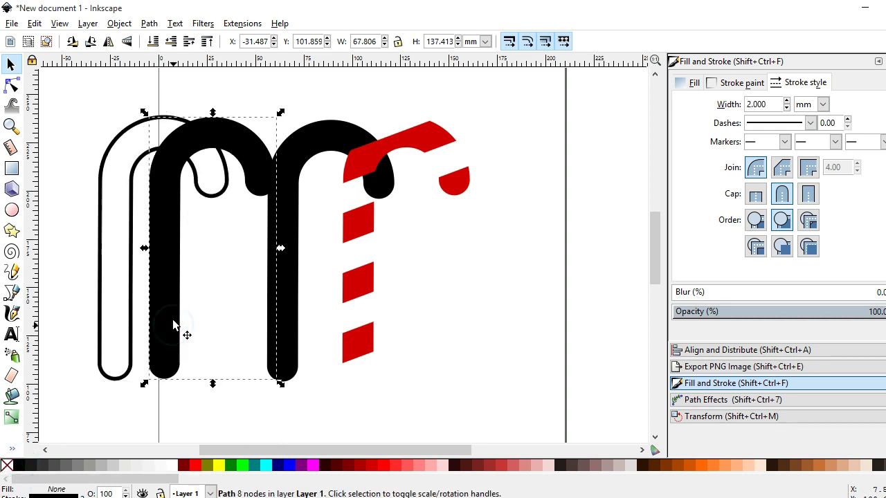
click(170, 465)
click(102, 466)
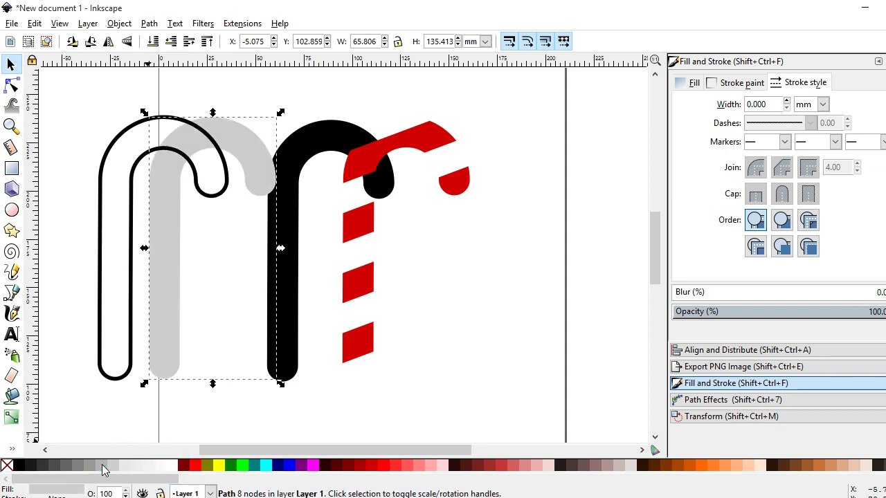
Select the outline cane and give it a slight blur
click(93, 296)
click(101, 313)
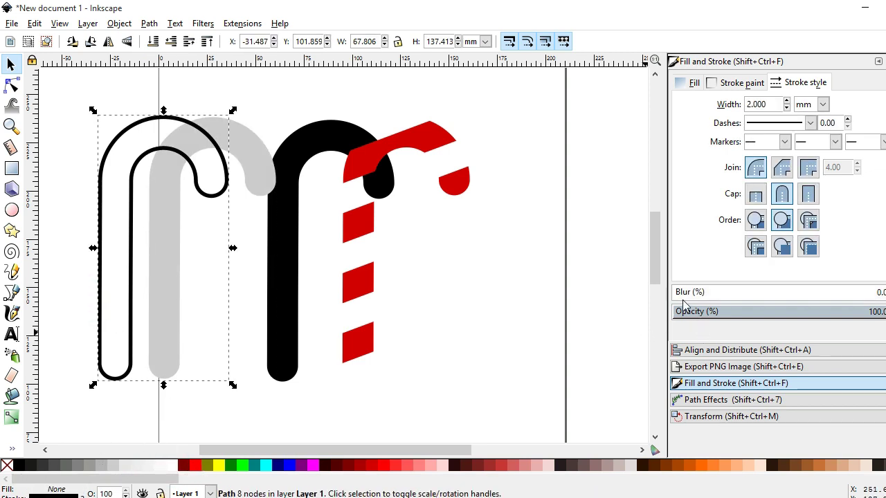
drag(677, 292, 682, 292)
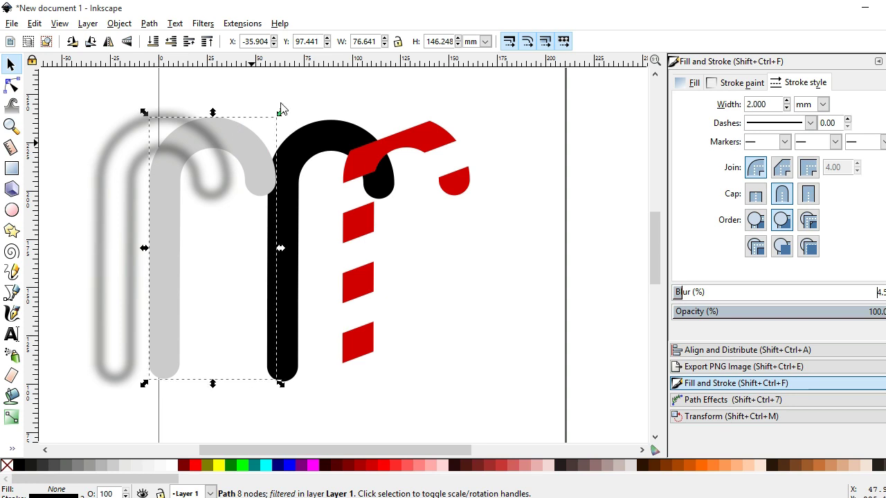
Send the grey cane to the bottom and centre it on the blurred outline cane
key(Tab)
click(119, 22)
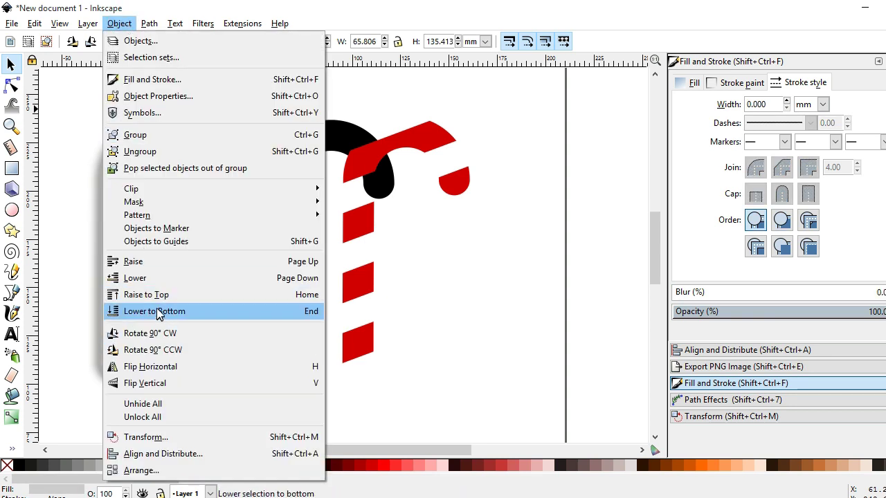
click(158, 311)
shift+click(101, 186)
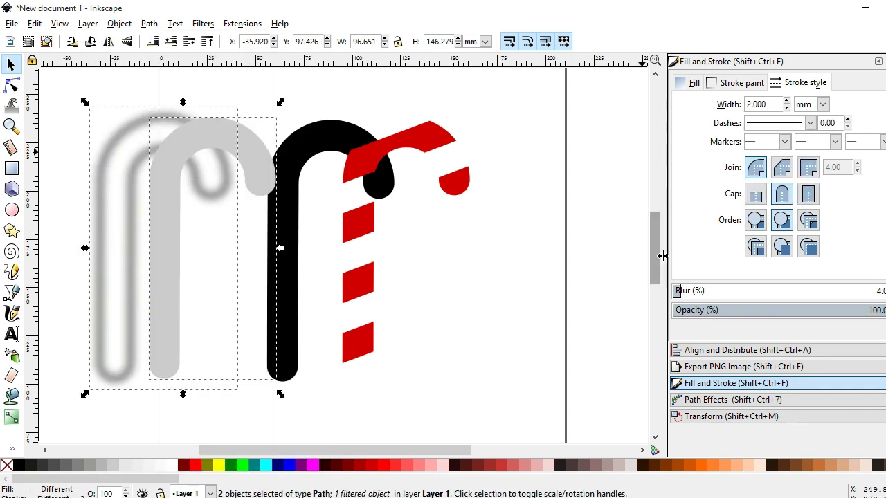
click(747, 349)
click(814, 132)
click(814, 152)
Clip the blurred outline into the grey cane and move the red stripes closer
click(120, 24)
mouse_move(131, 189)
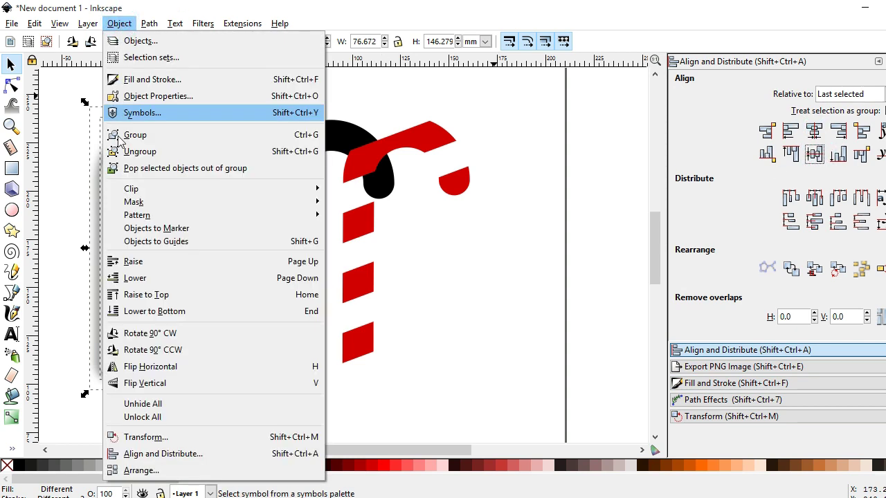
click(360, 189)
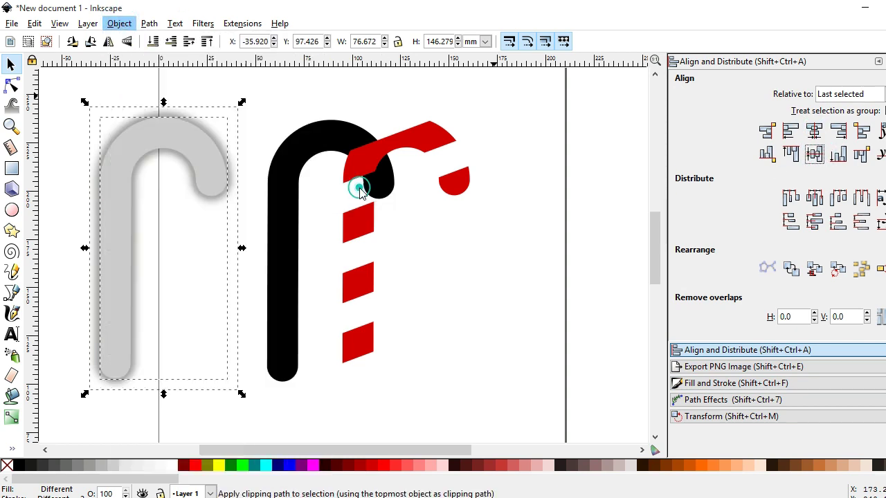
key(Escape)
drag(368, 154, 330, 173)
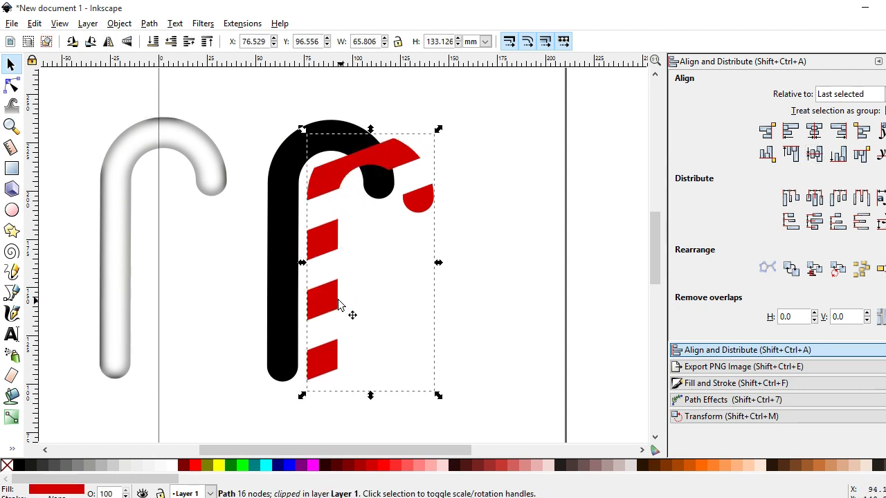
Fill the black cane white and centre the red stripes over the shaded cane
click(285, 354)
click(168, 467)
shift+click(422, 201)
shift+click(222, 177)
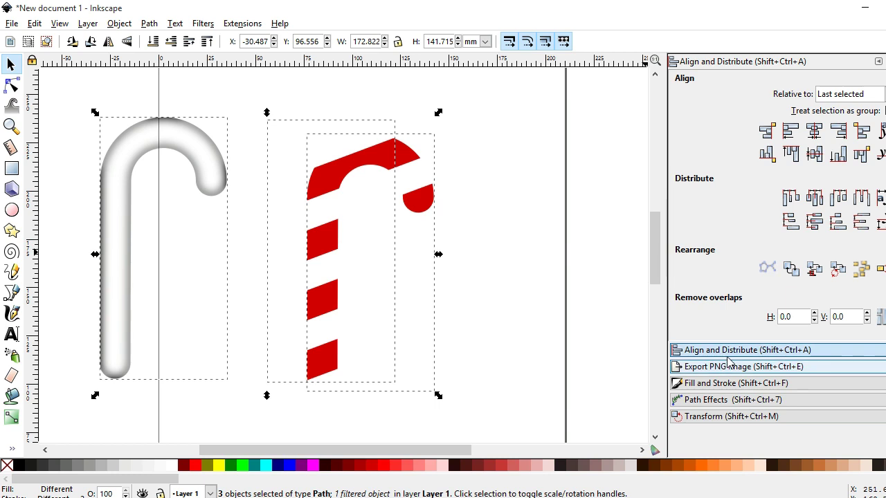
click(815, 132)
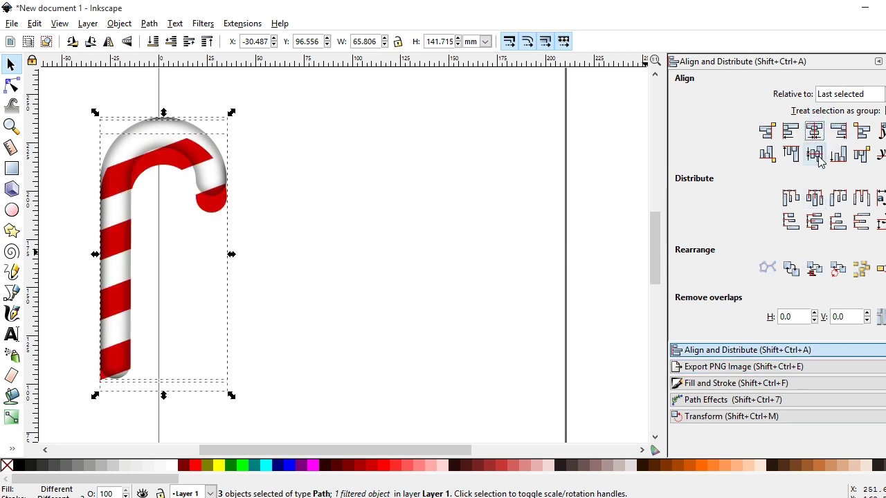
click(815, 153)
click(337, 219)
Move the assembled candy cane right toward the page centre
drag(70, 93, 279, 396)
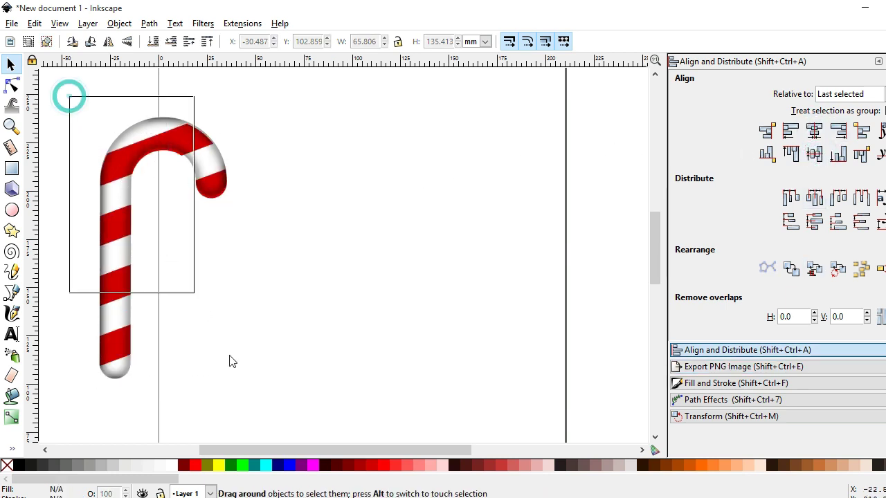
click(116, 311)
drag(192, 317, 313, 316)
click(444, 249)
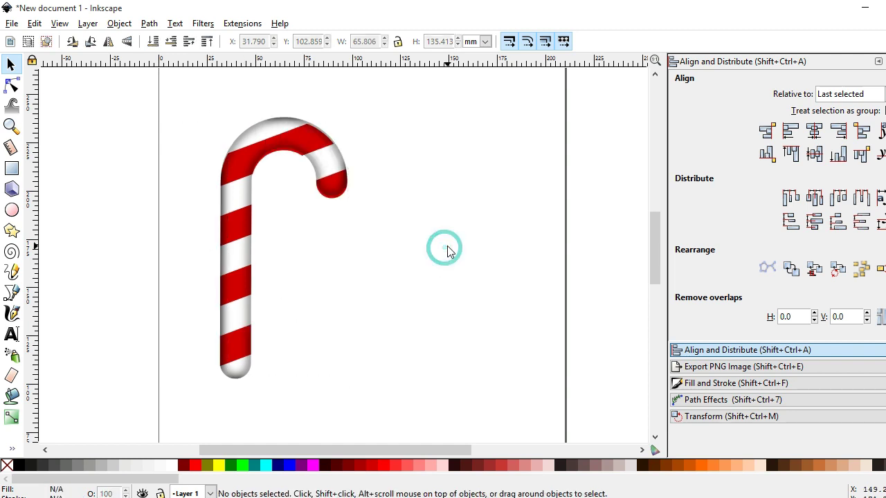
Zoom in on the hook and nudge the red stripes slightly upward
key(z)
drag(182, 78, 372, 212)
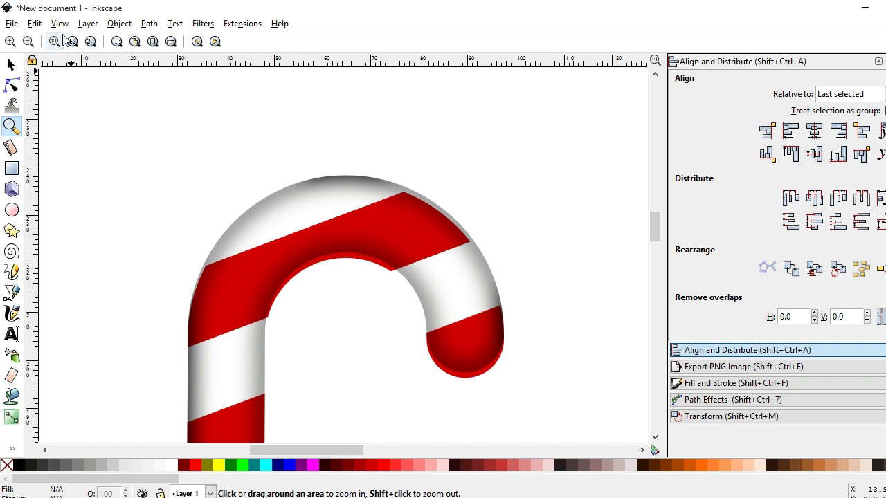
click(10, 63)
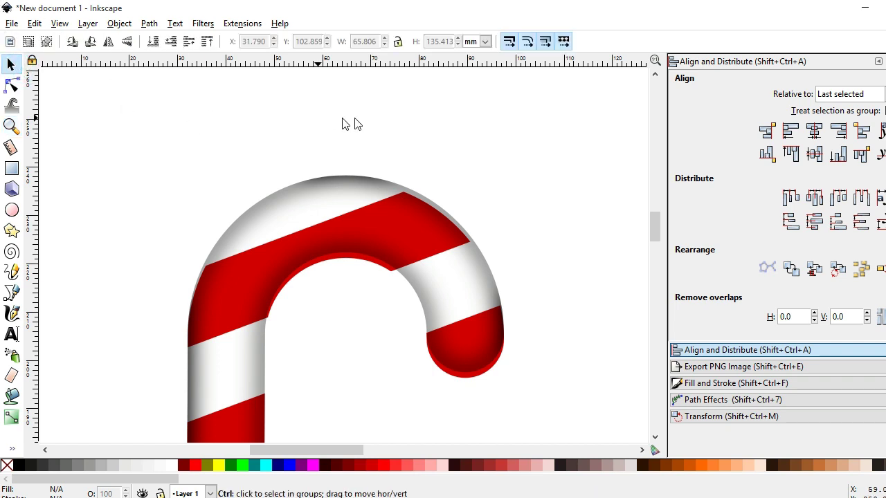
click(384, 233)
drag(386, 226, 386, 221)
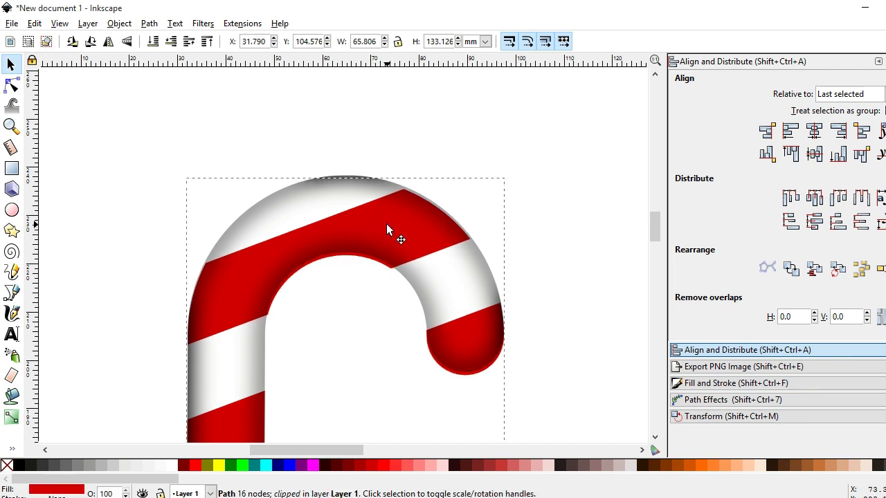
click(511, 105)
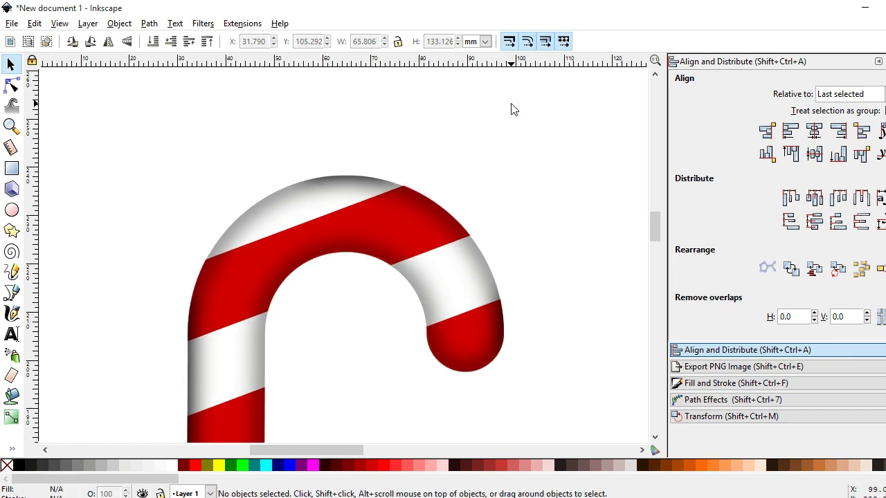
Zoom in and out to review the finished candy cane on the page
key(minus)
key(minus)
key(minus)
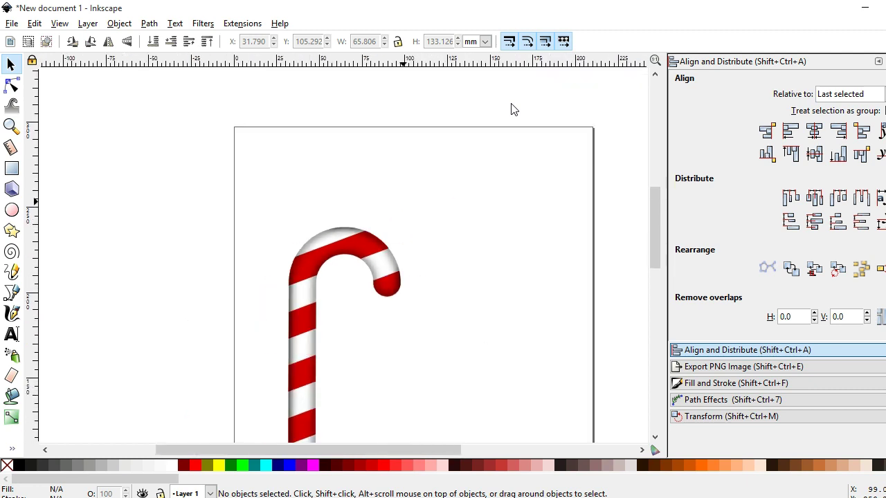
drag(658, 223, 658, 244)
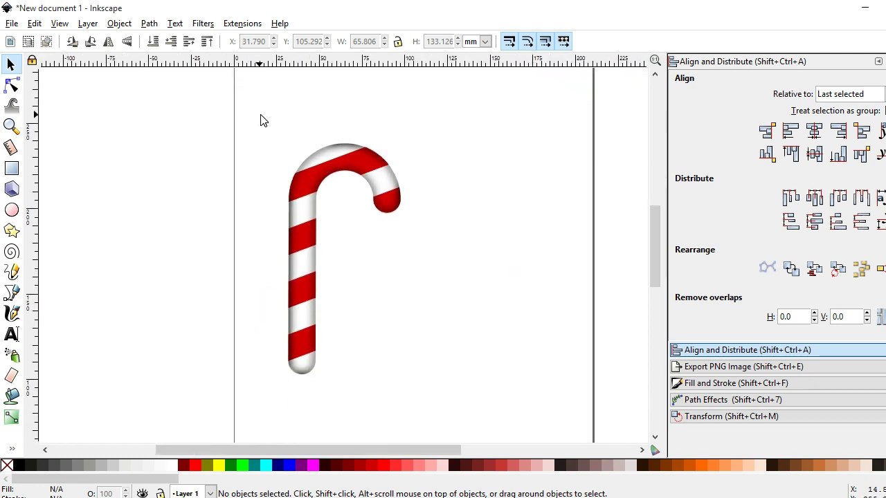
key(ctrl+a)
ctrl+scroll(499, 403, up, 1)
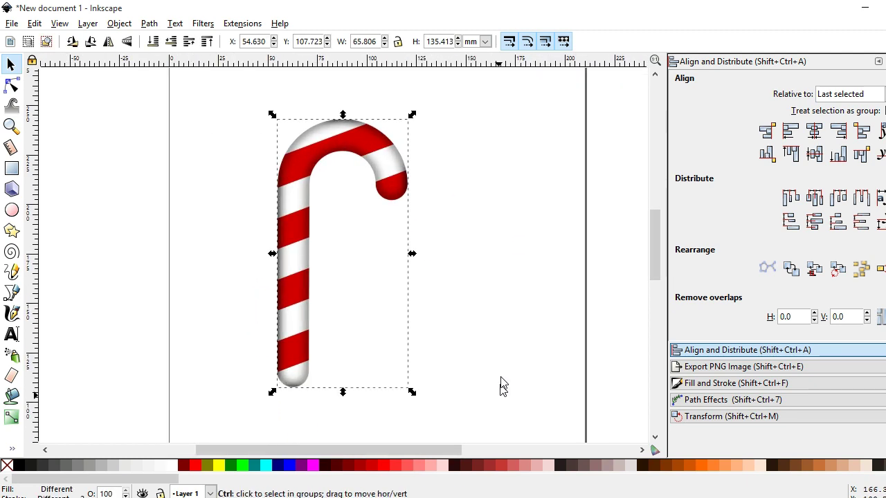
click(495, 343)
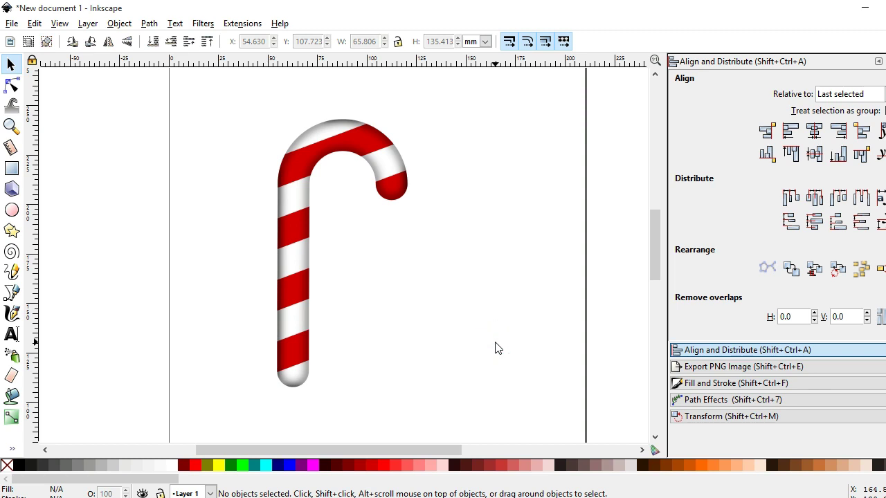
key(z)
drag(260, 101, 460, 252)
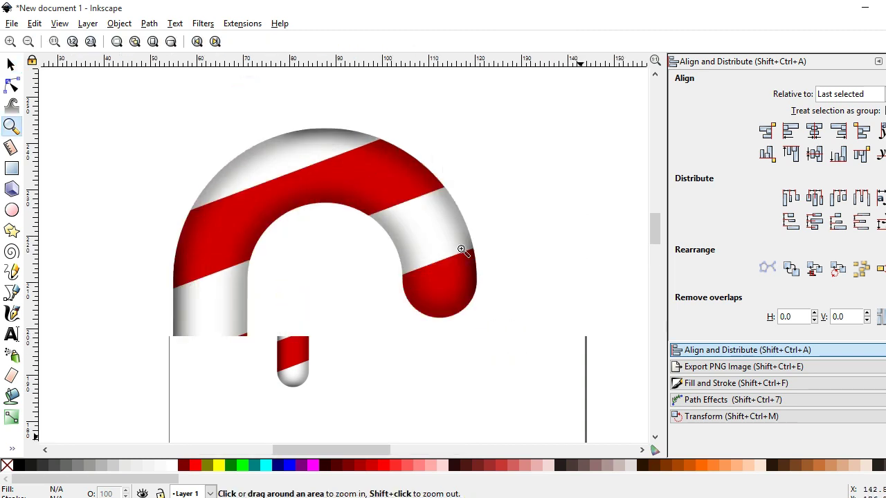
key(minus)
key(minus)
key(minus)
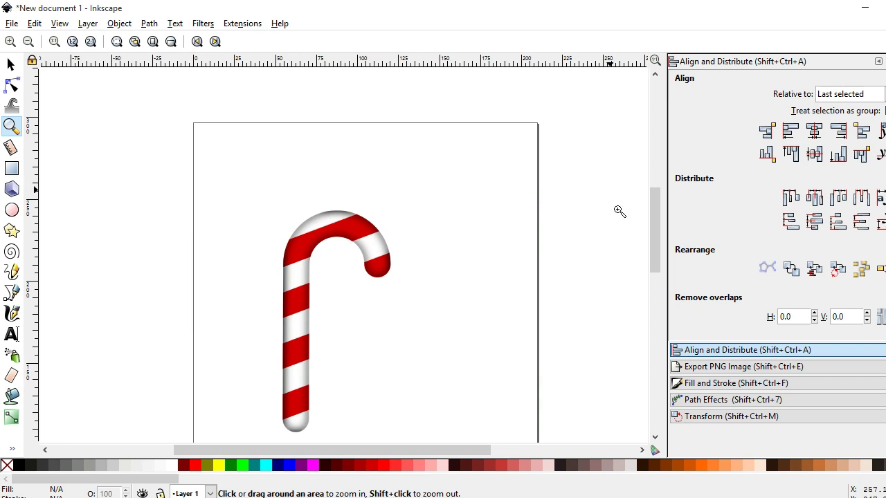
scroll(657, 238, down, 1)
click(10, 63)
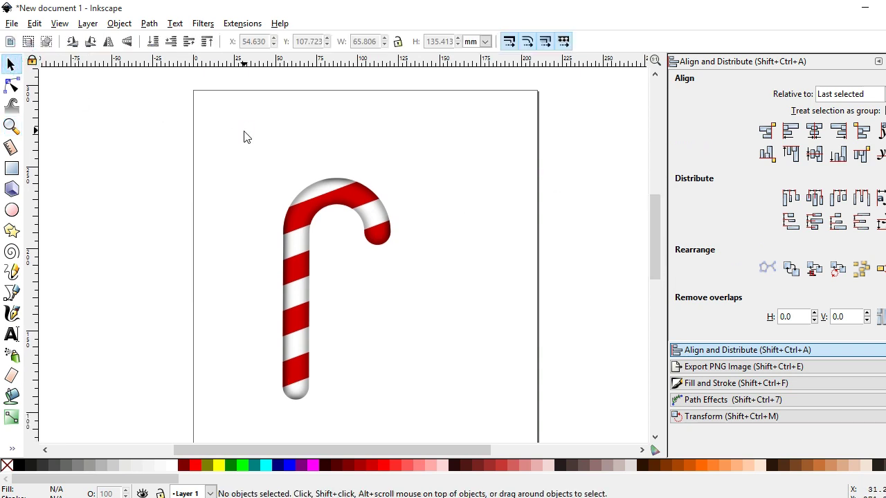